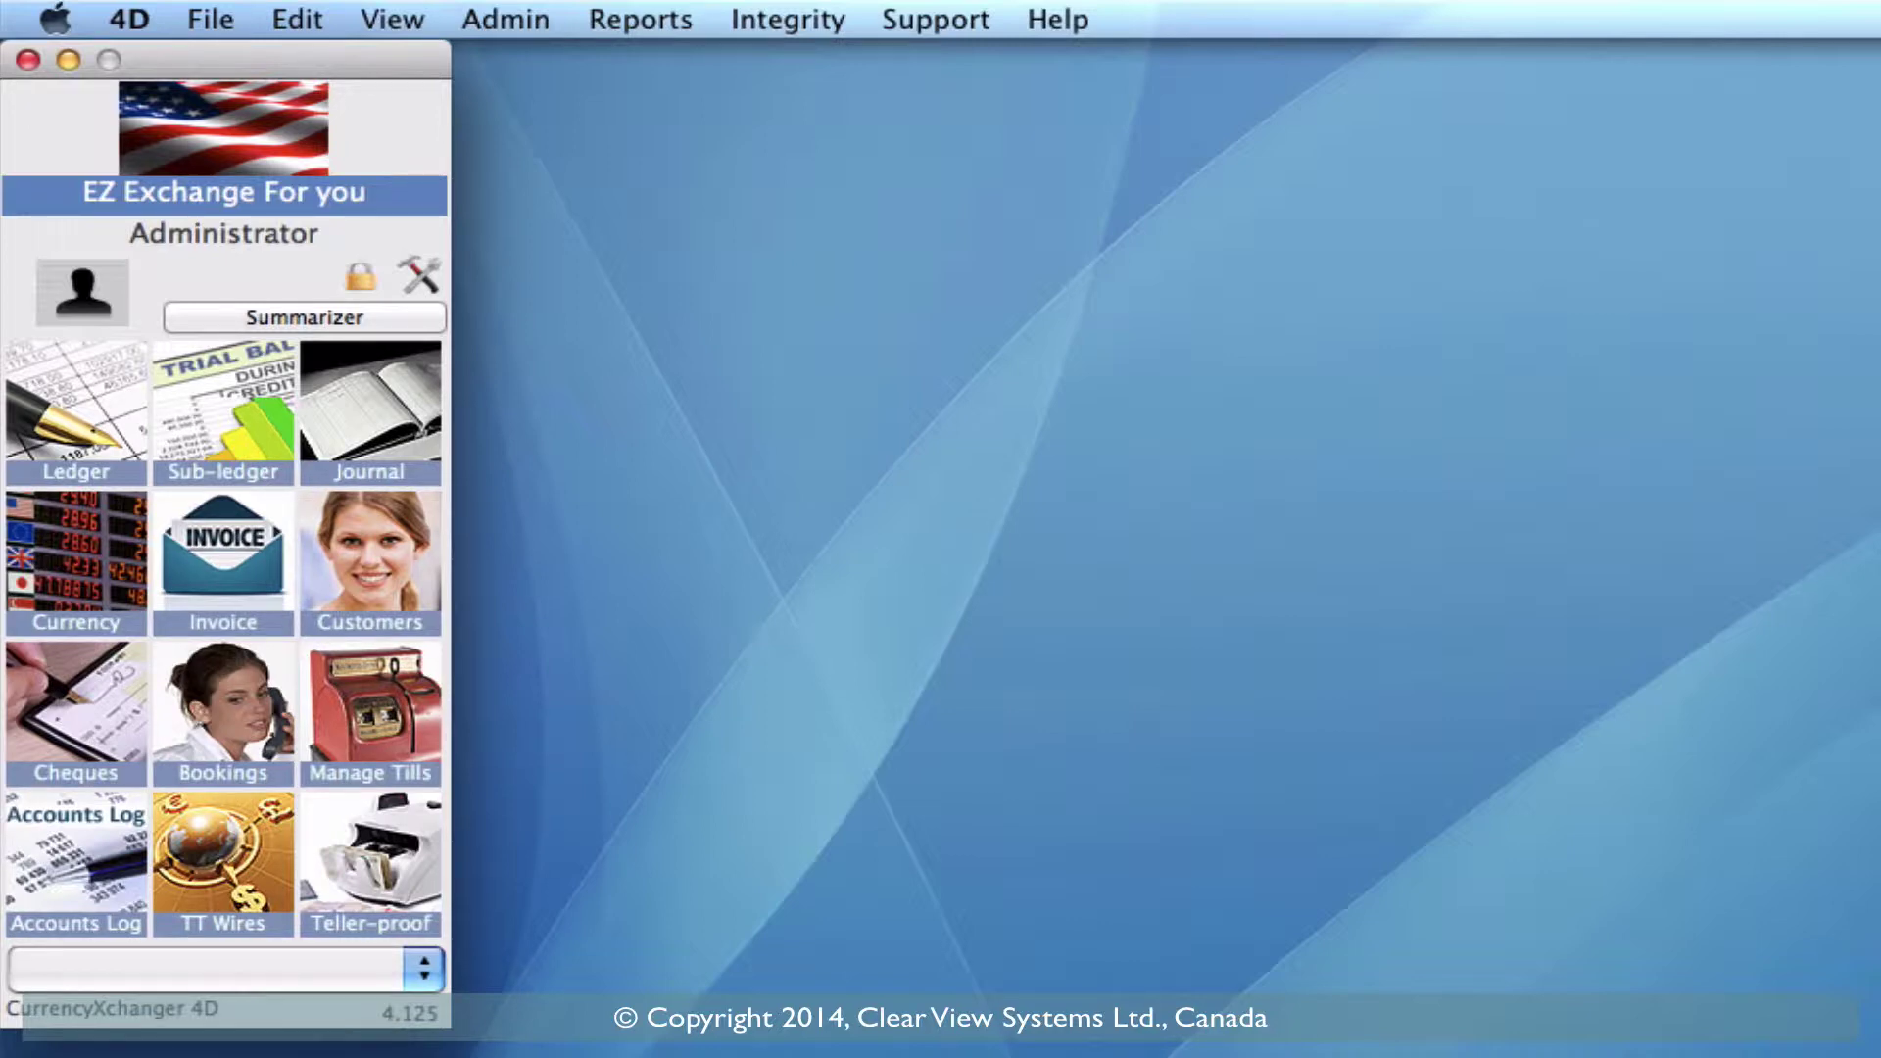
# - Open till management and sign in to the Cash Register till
pyautogui.click(370, 713)
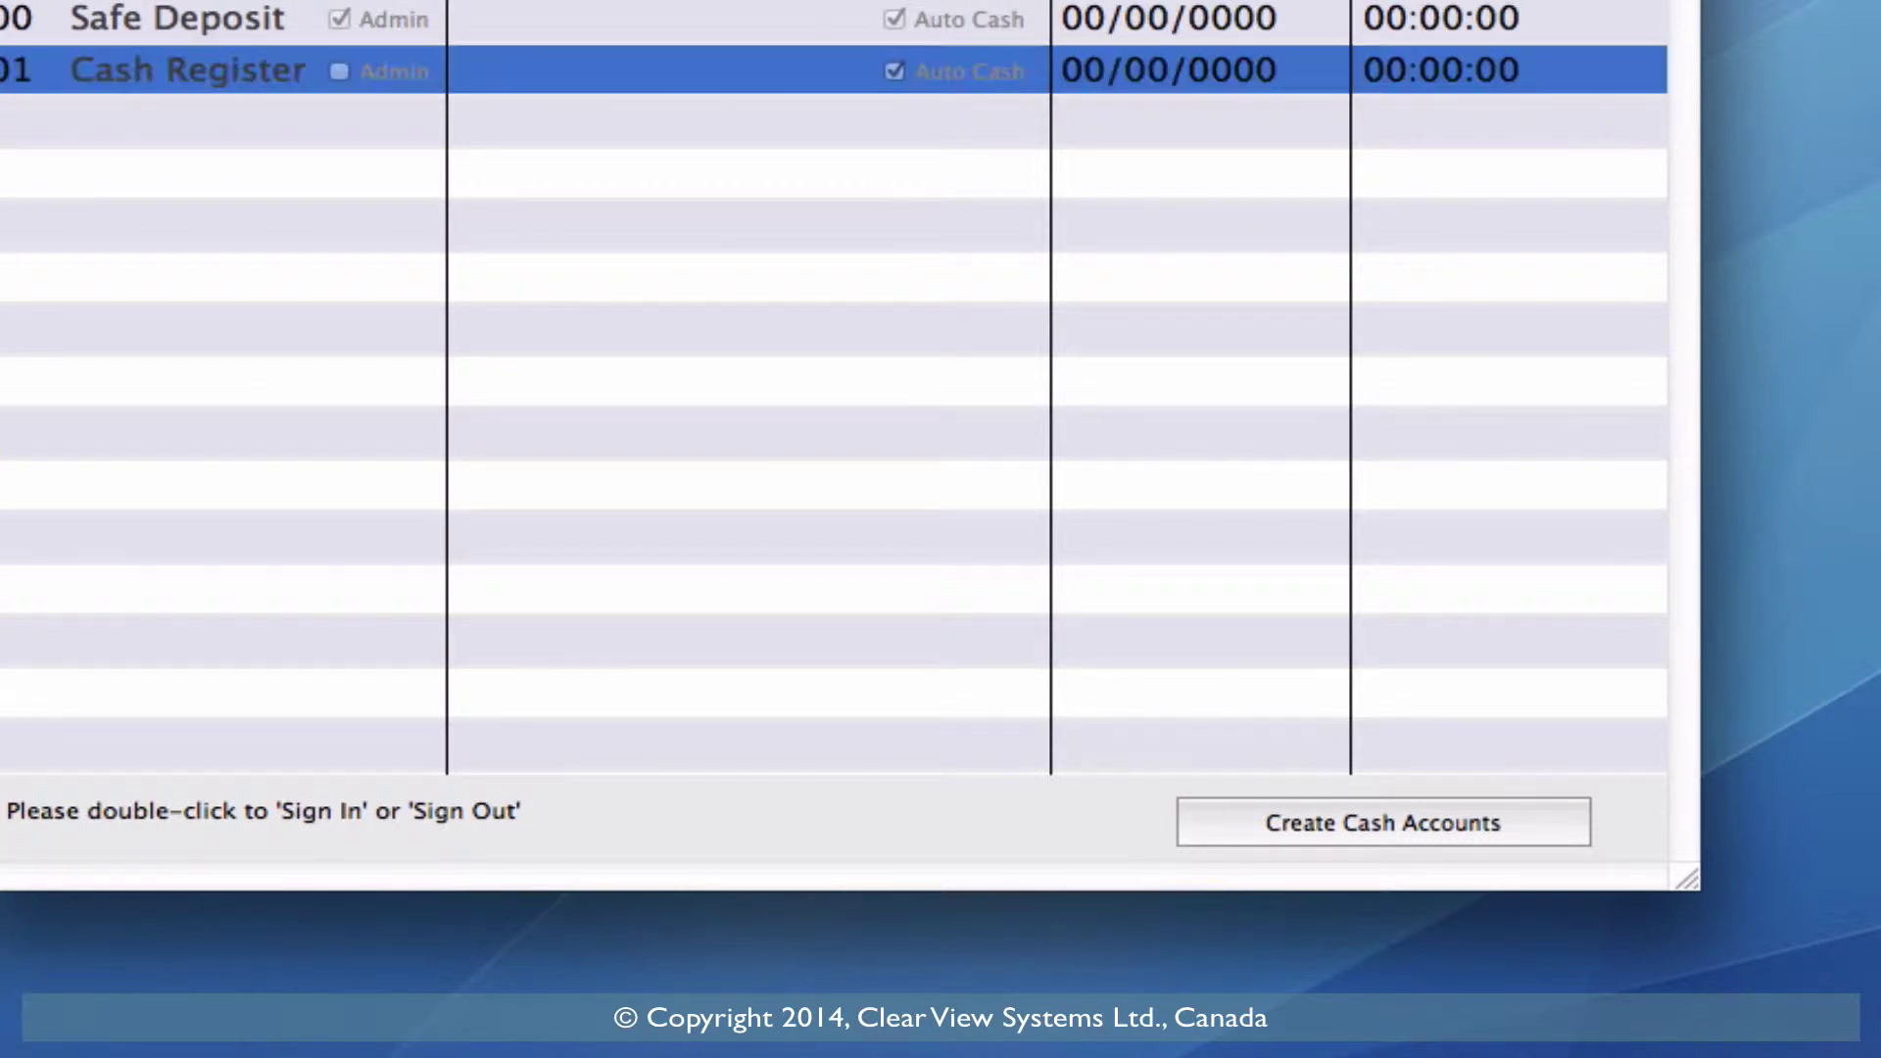
pyautogui.doubleClick(188, 70)
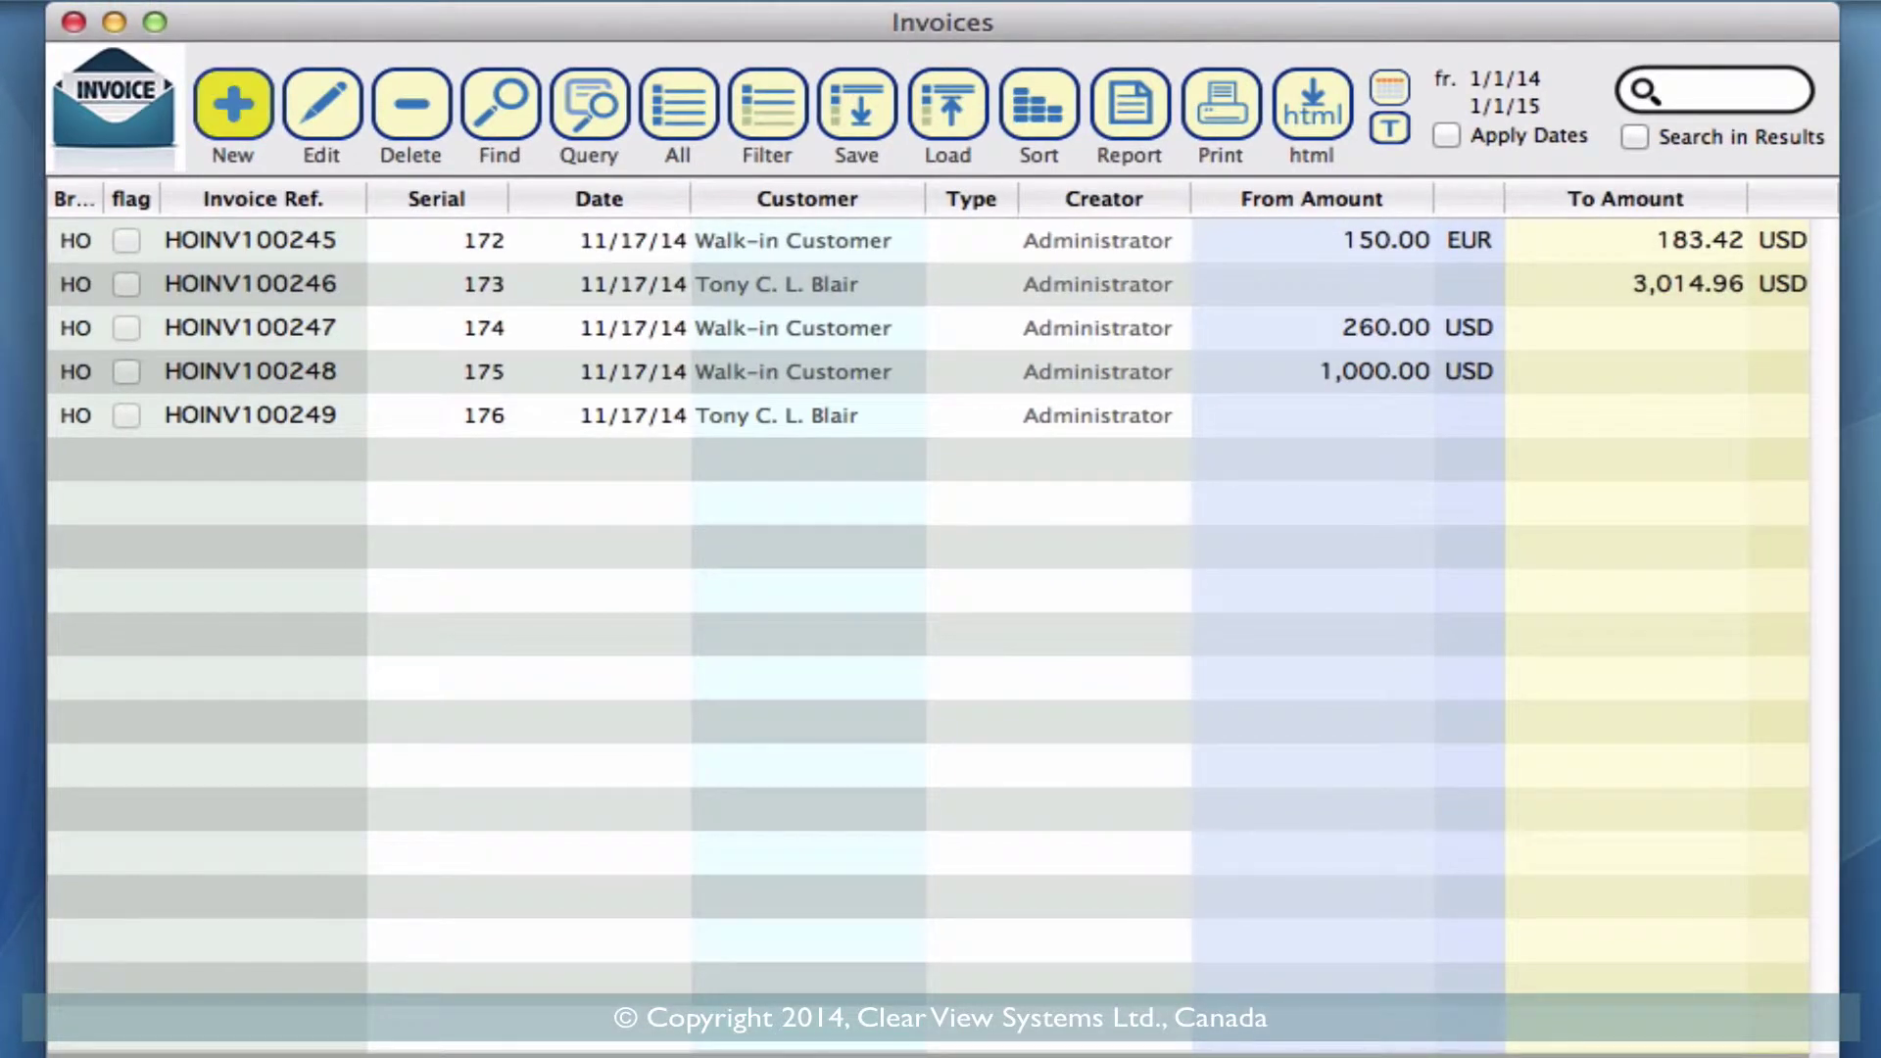
# - Create a new invoice for the walk-in customer, buying 250 EUR in cash
pyautogui.click(233, 105)
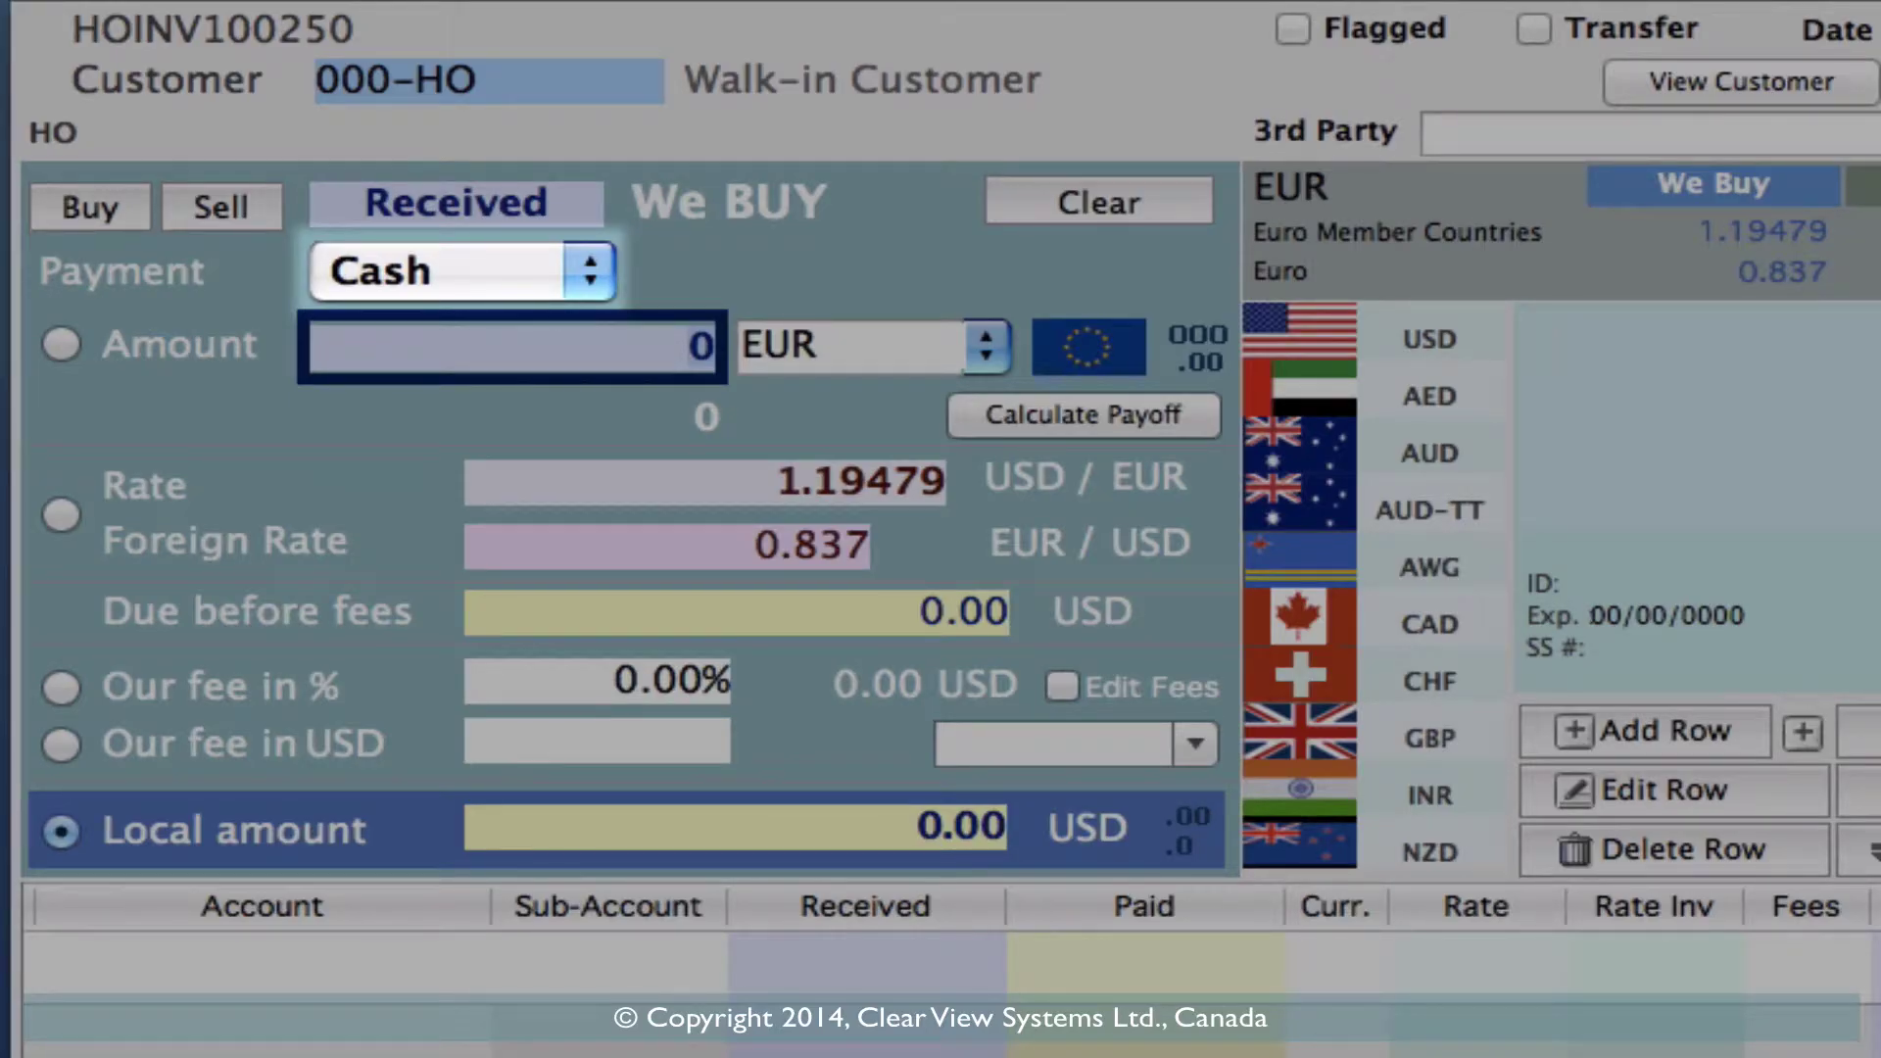
pyautogui.write('250')
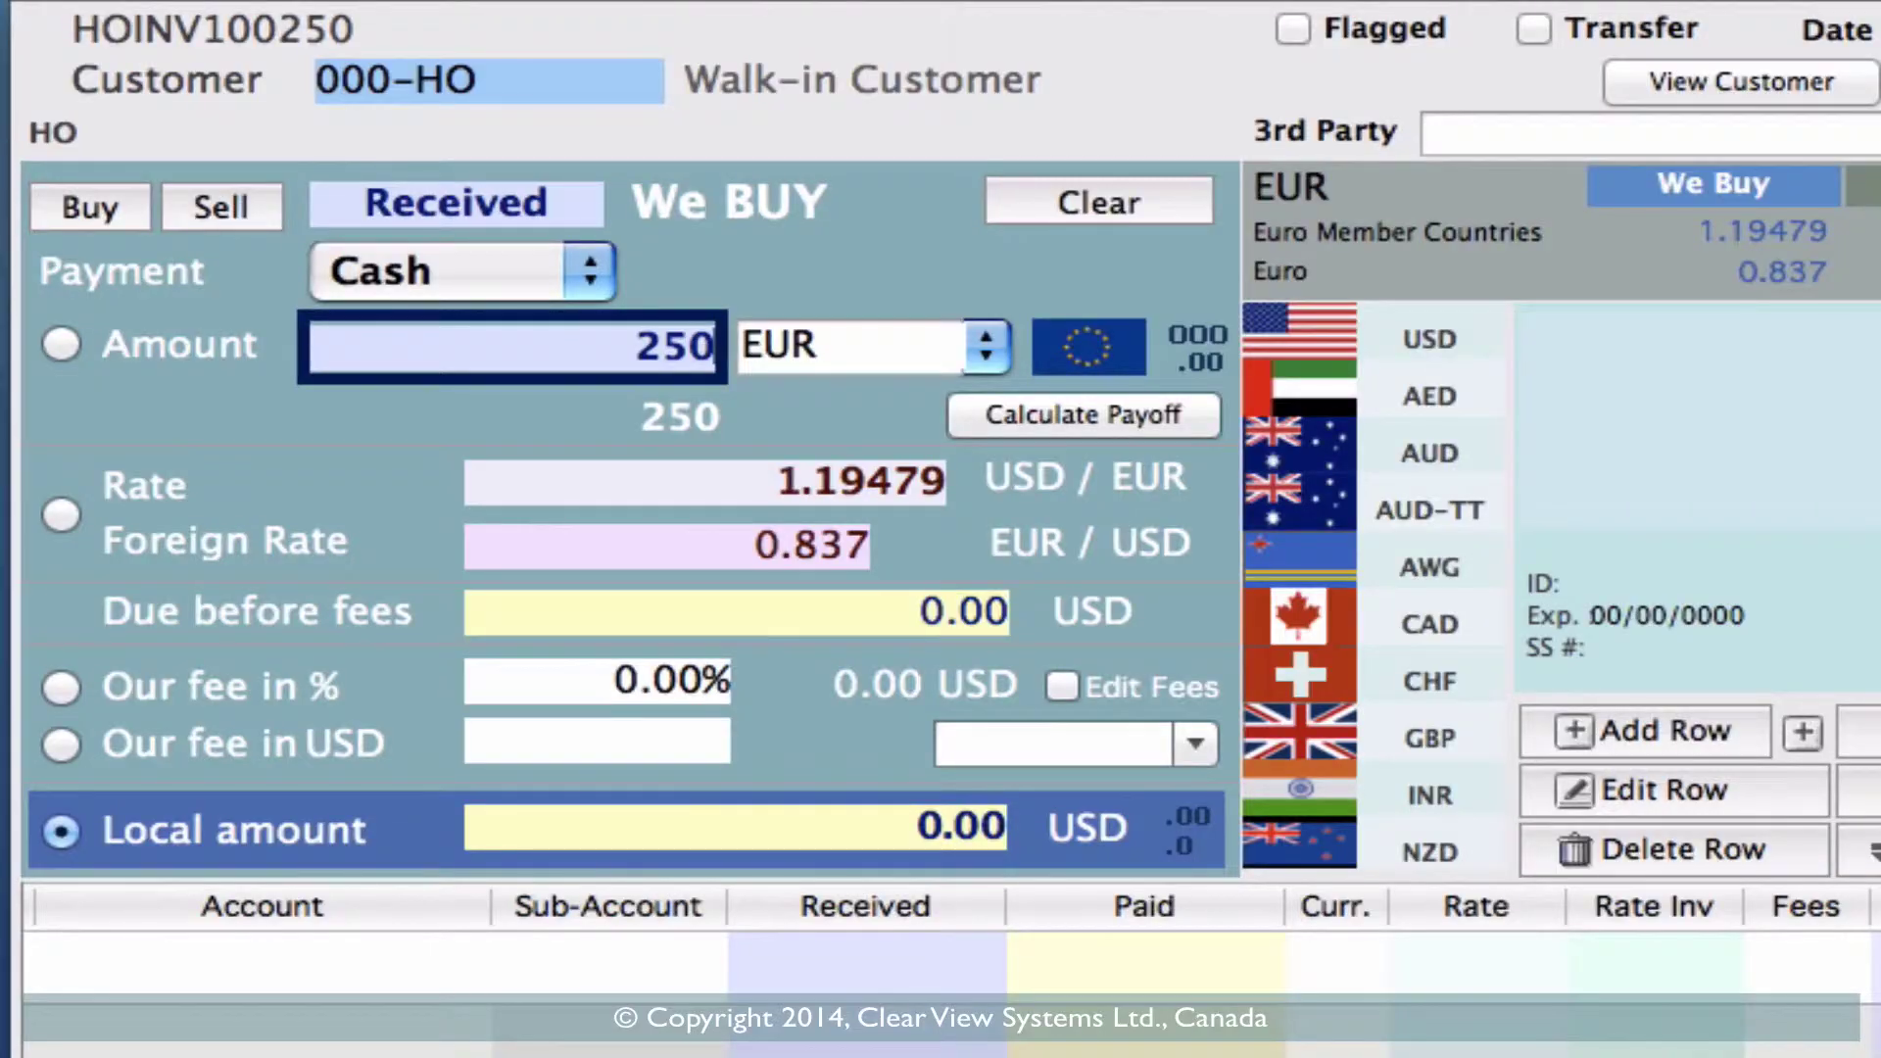
pyautogui.press('Tab')
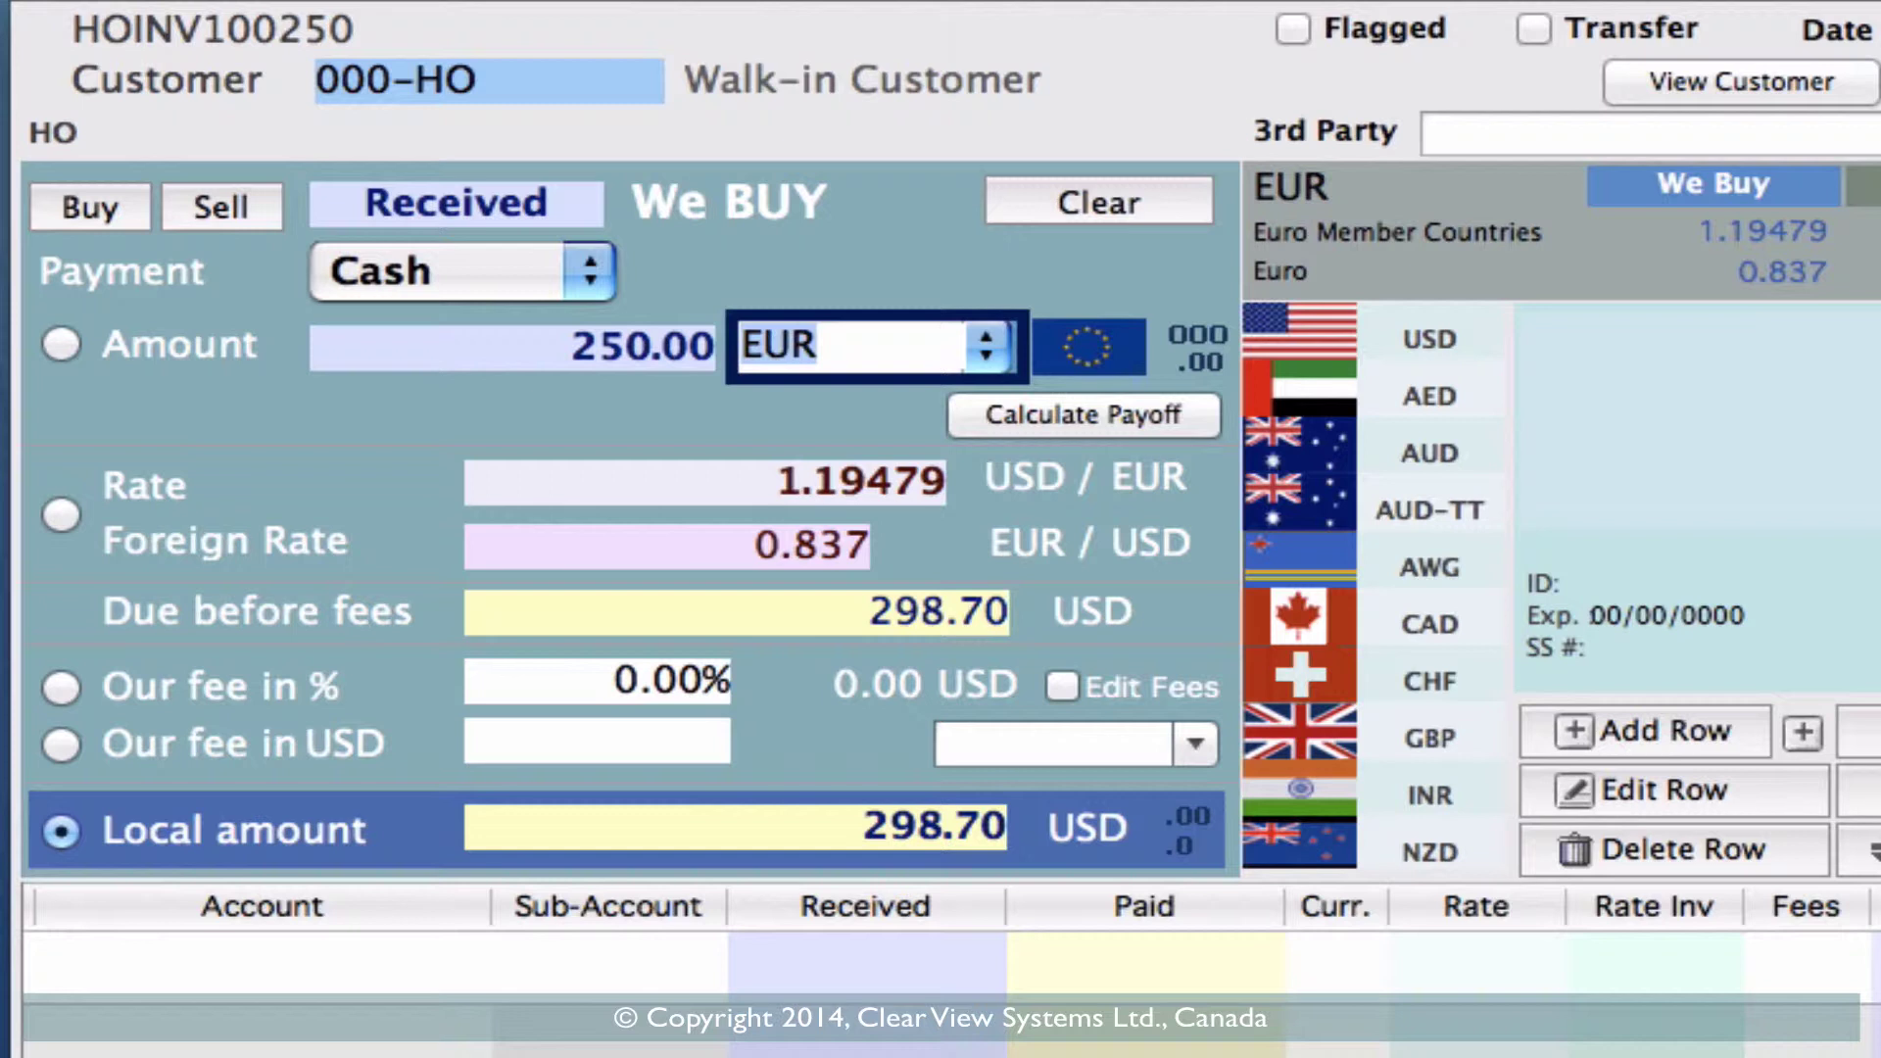
# - Charge a flat fee of 2 USD and add the EUR purchase and the balancing USD cash payout as invoice rows
pyautogui.press('Tab')
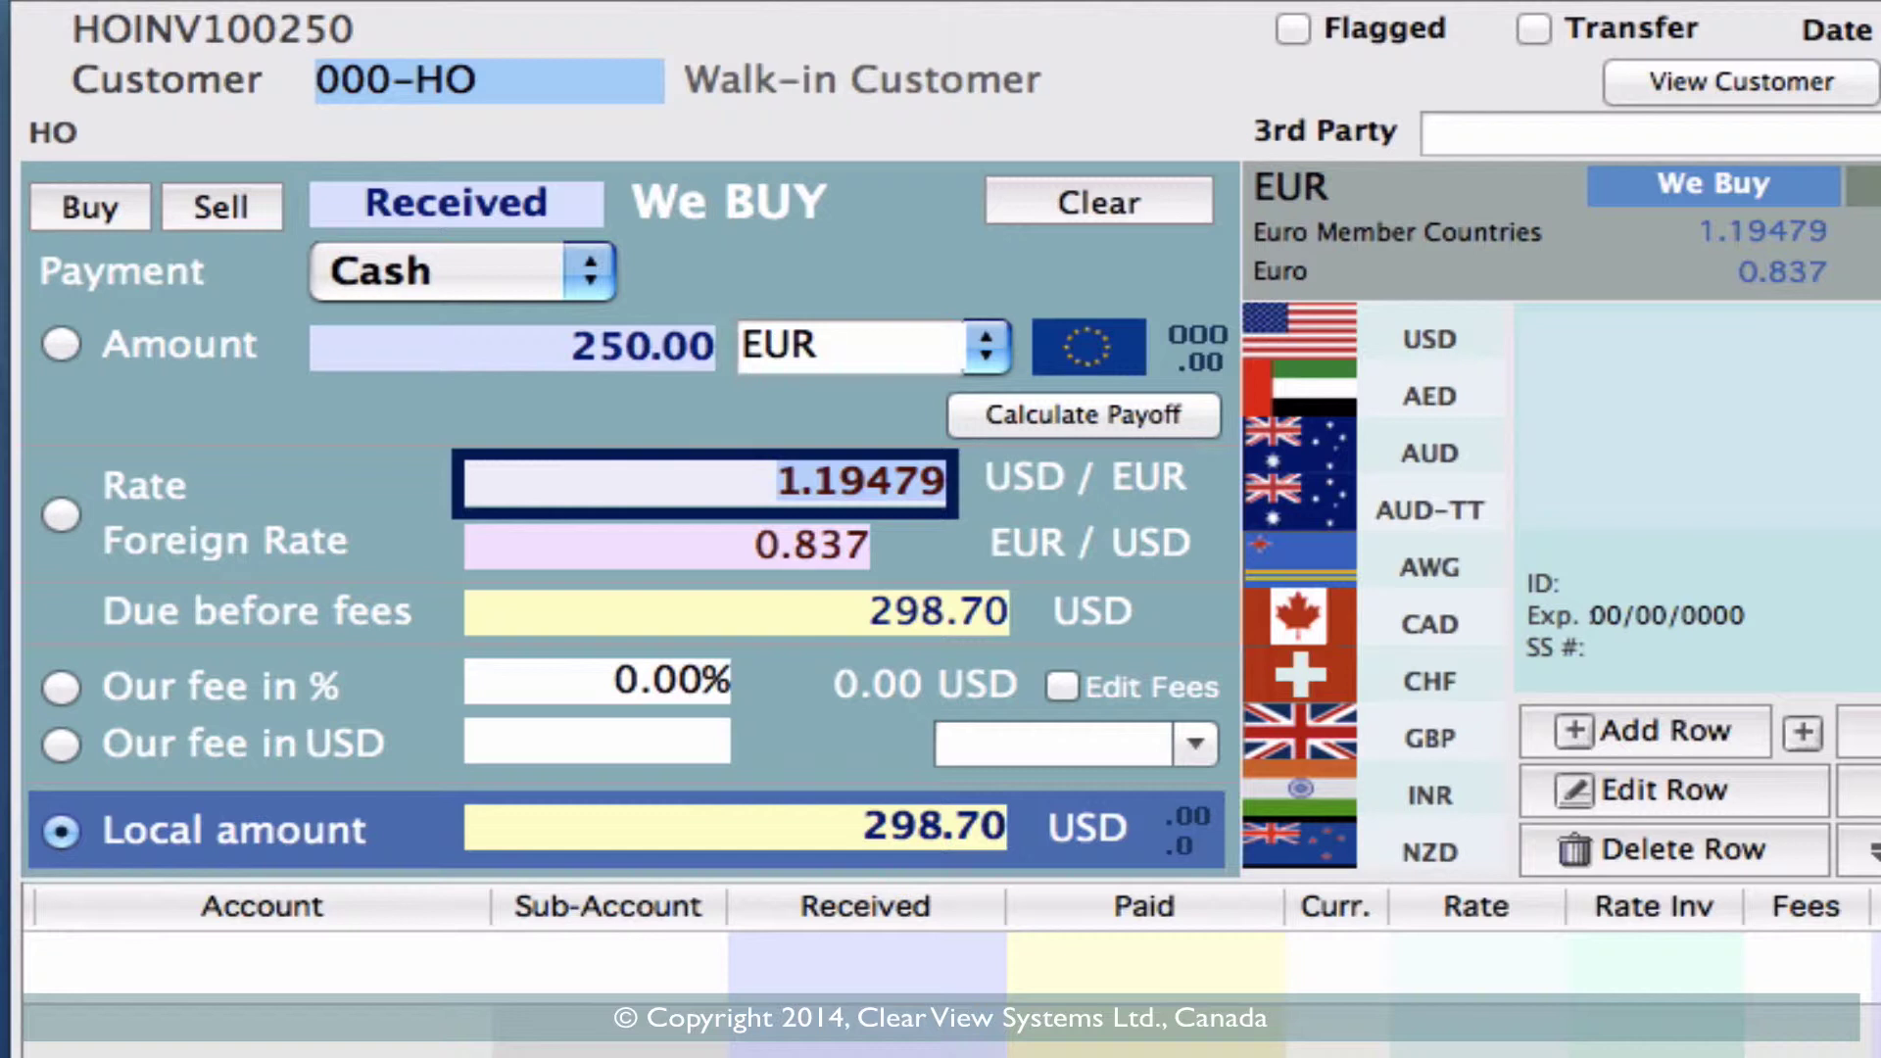
pyautogui.press('Tab')
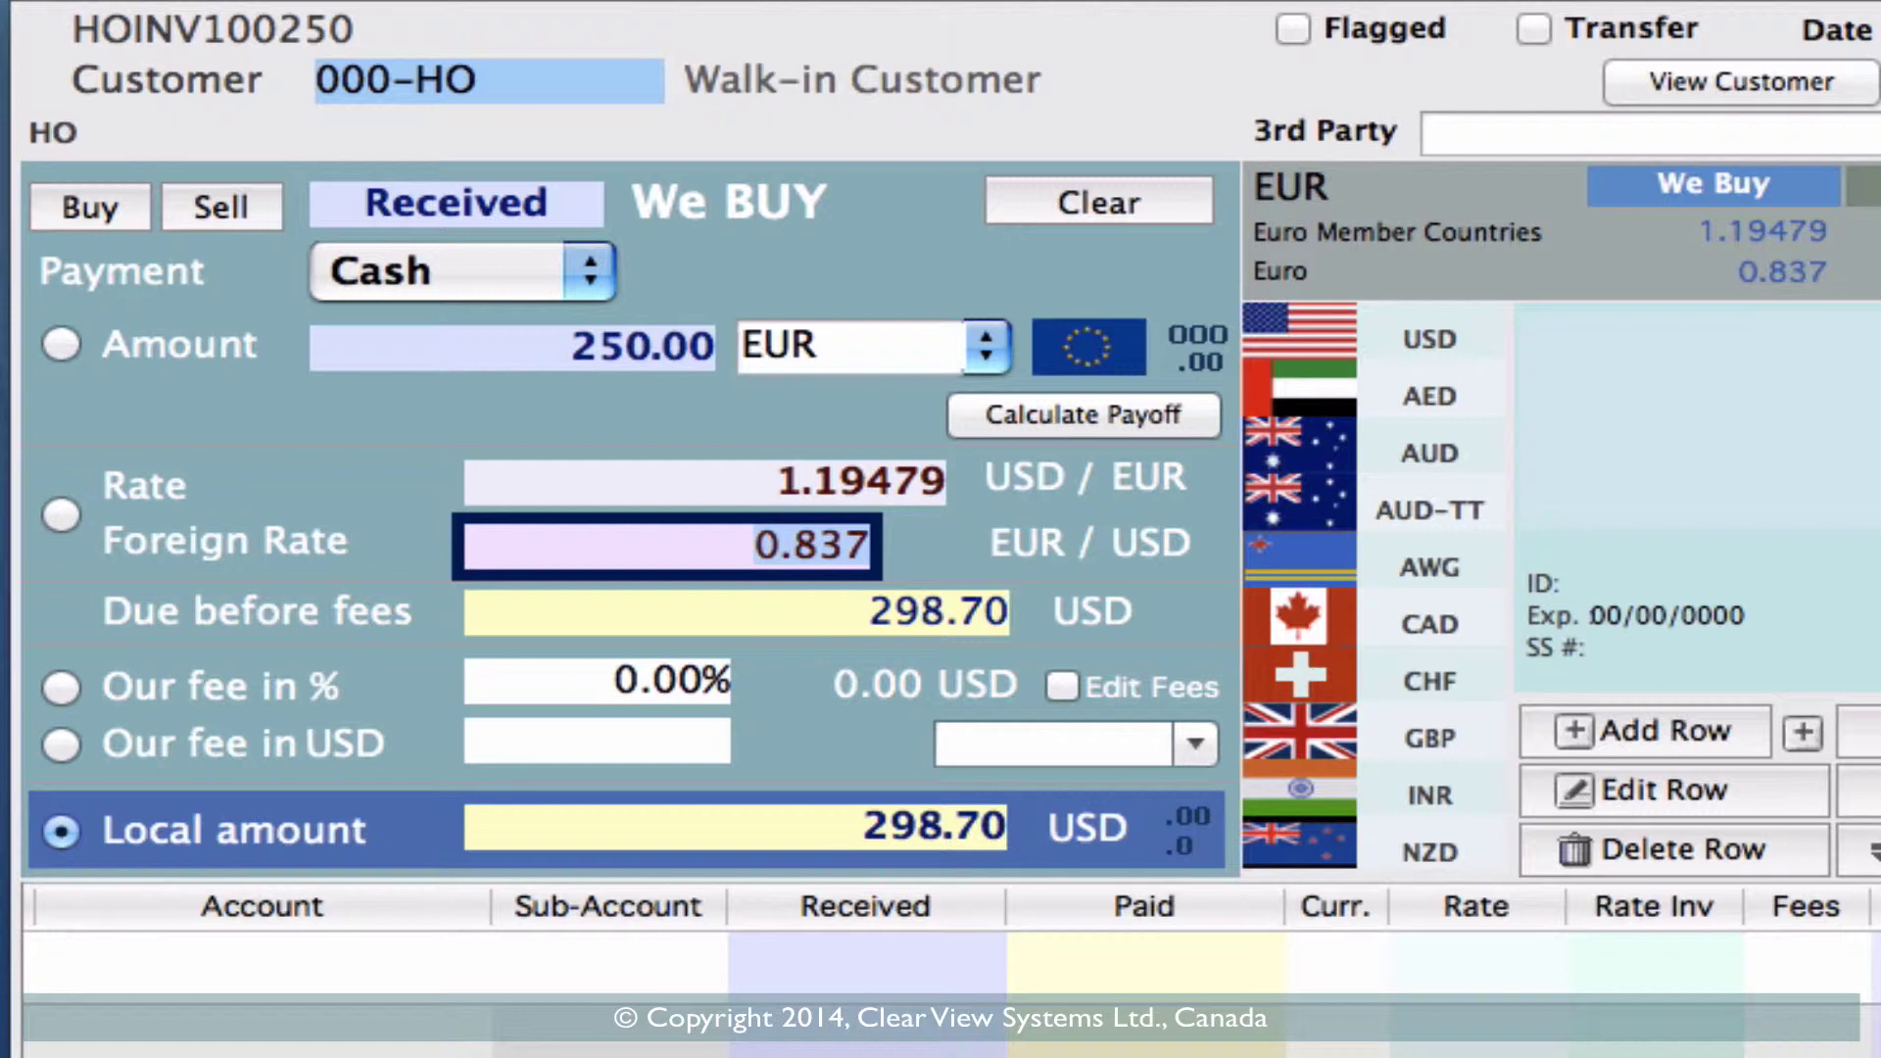
pyautogui.press('Tab')
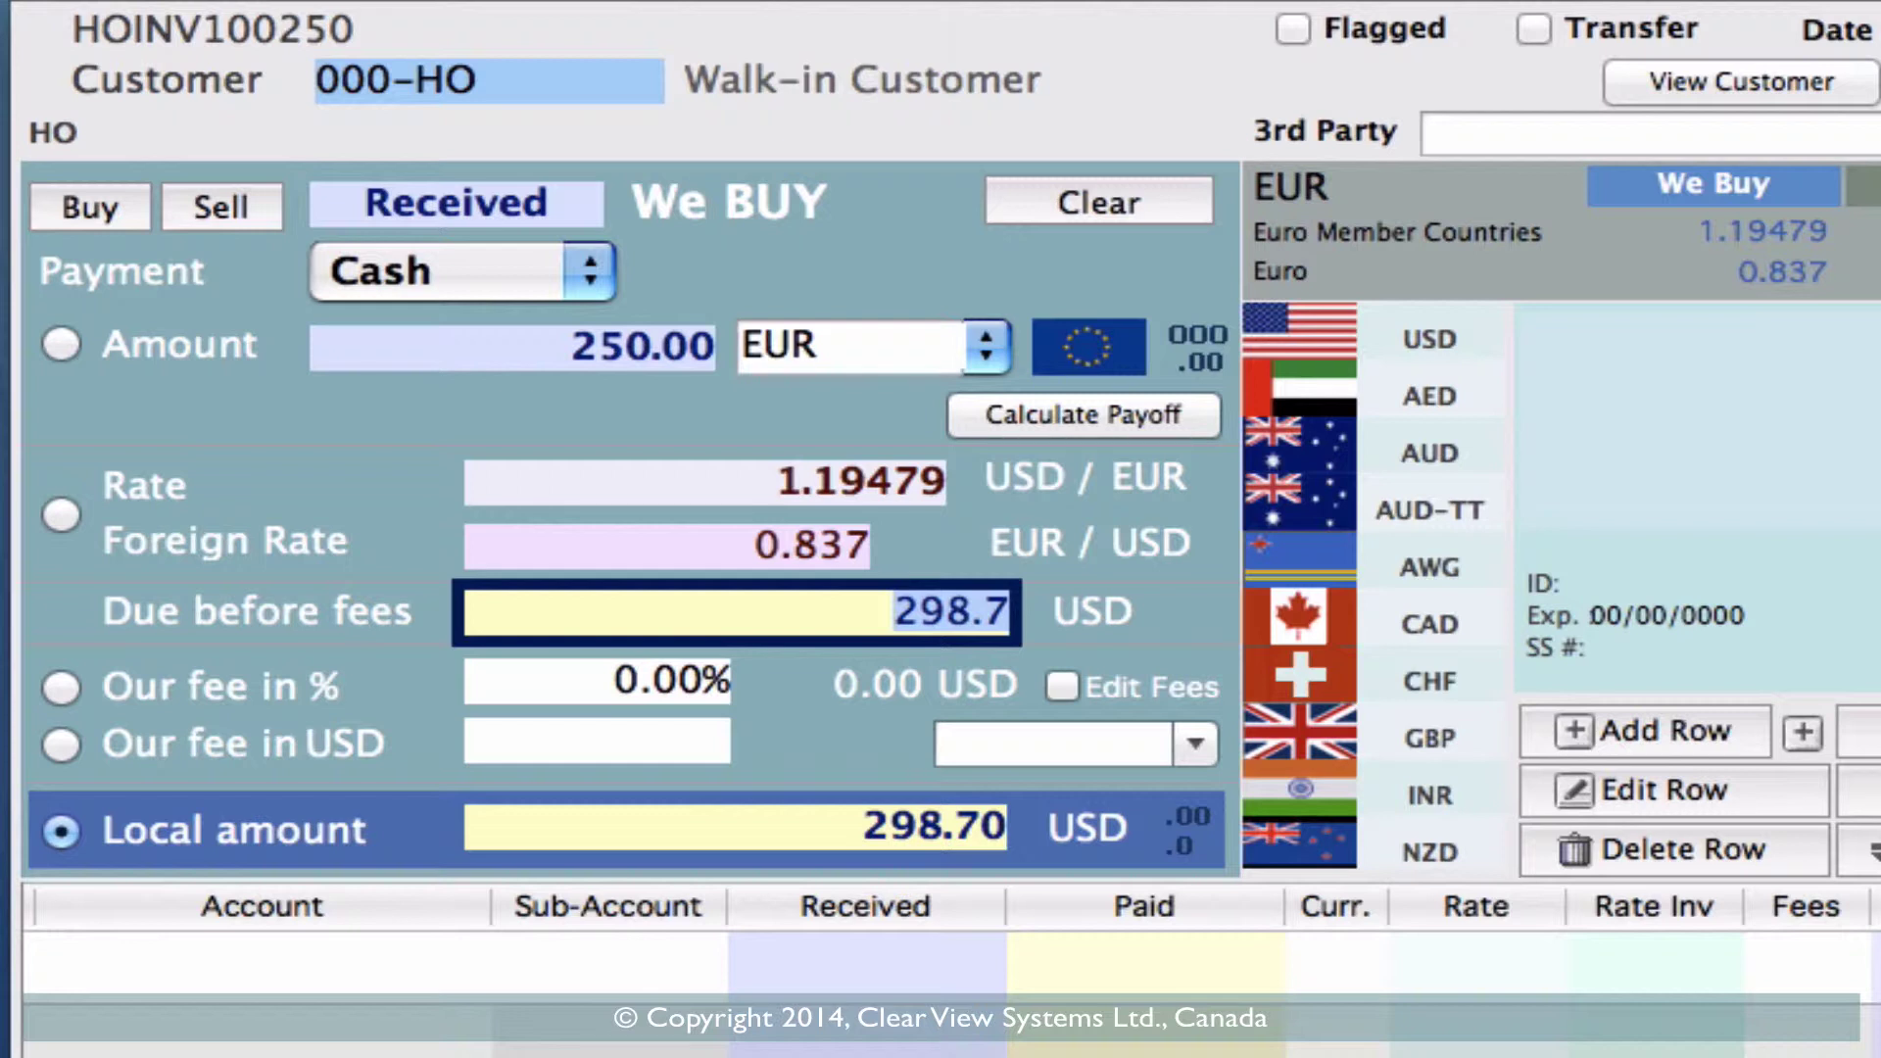
pyautogui.press('Tab')
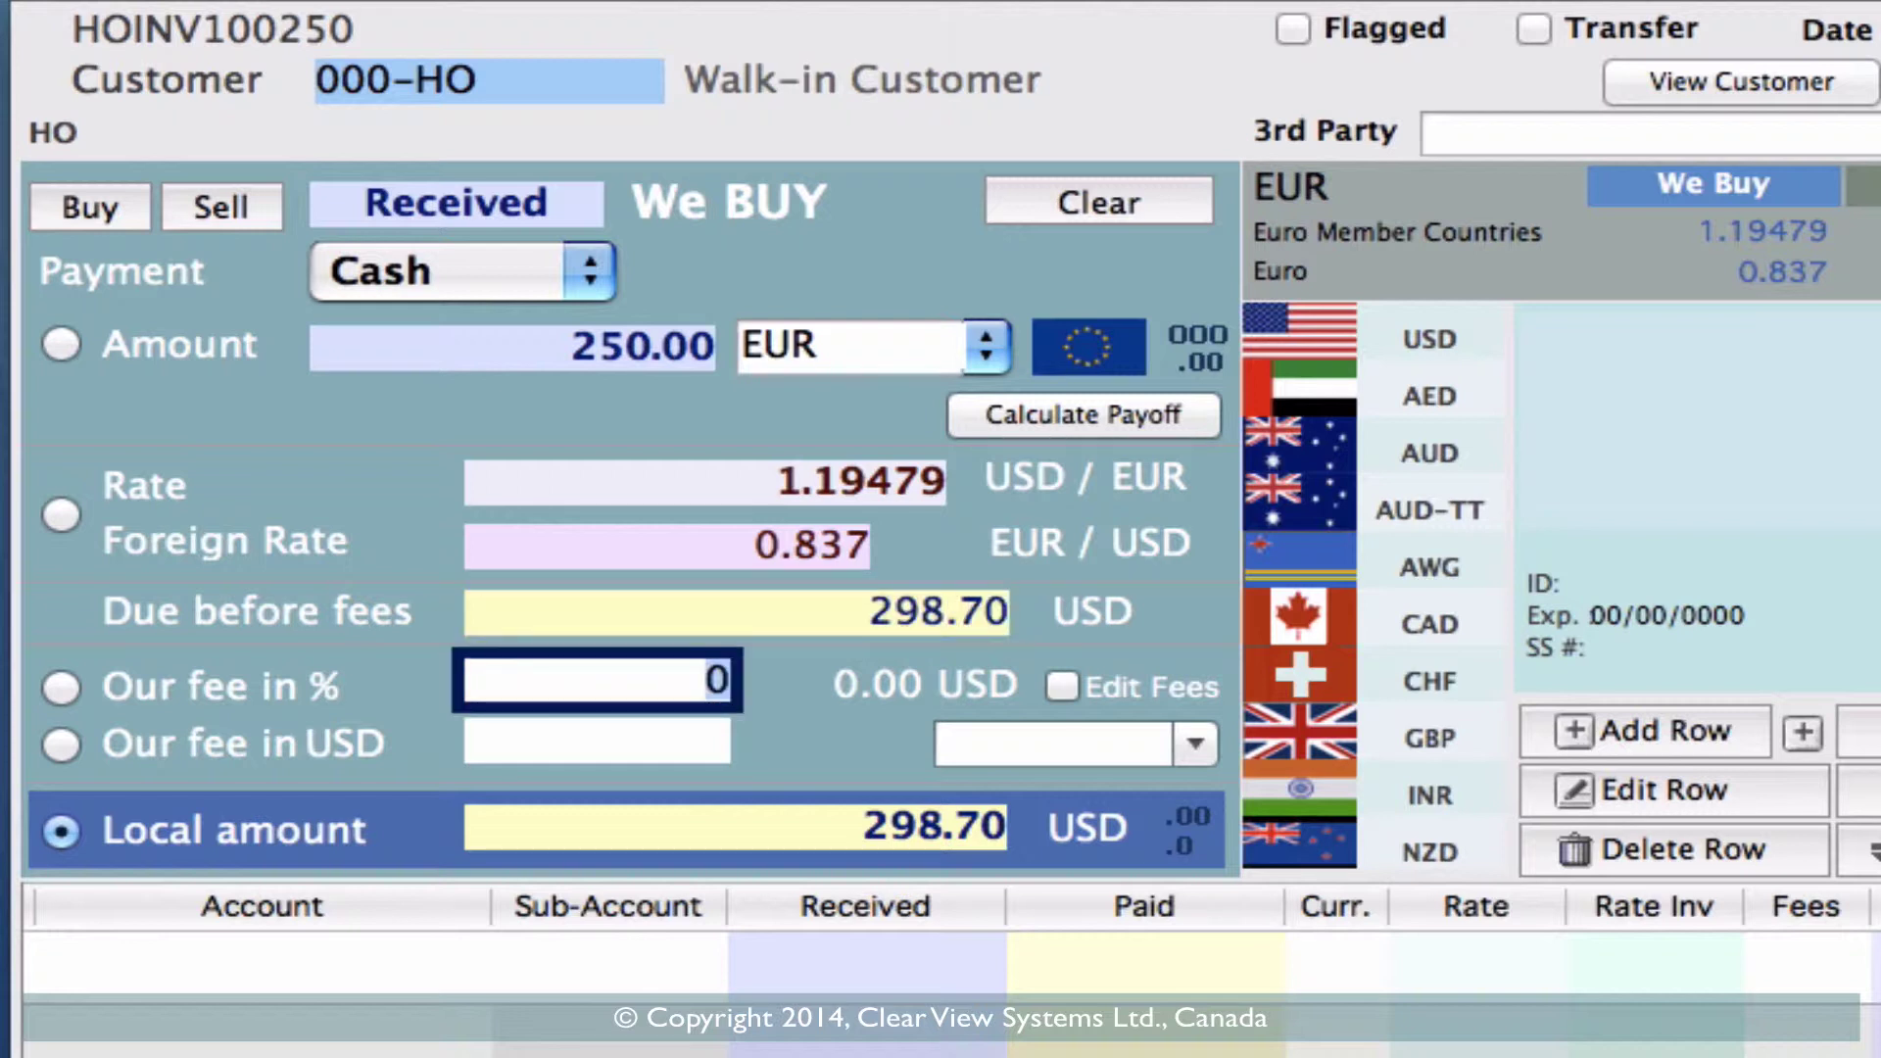
pyautogui.press('Tab')
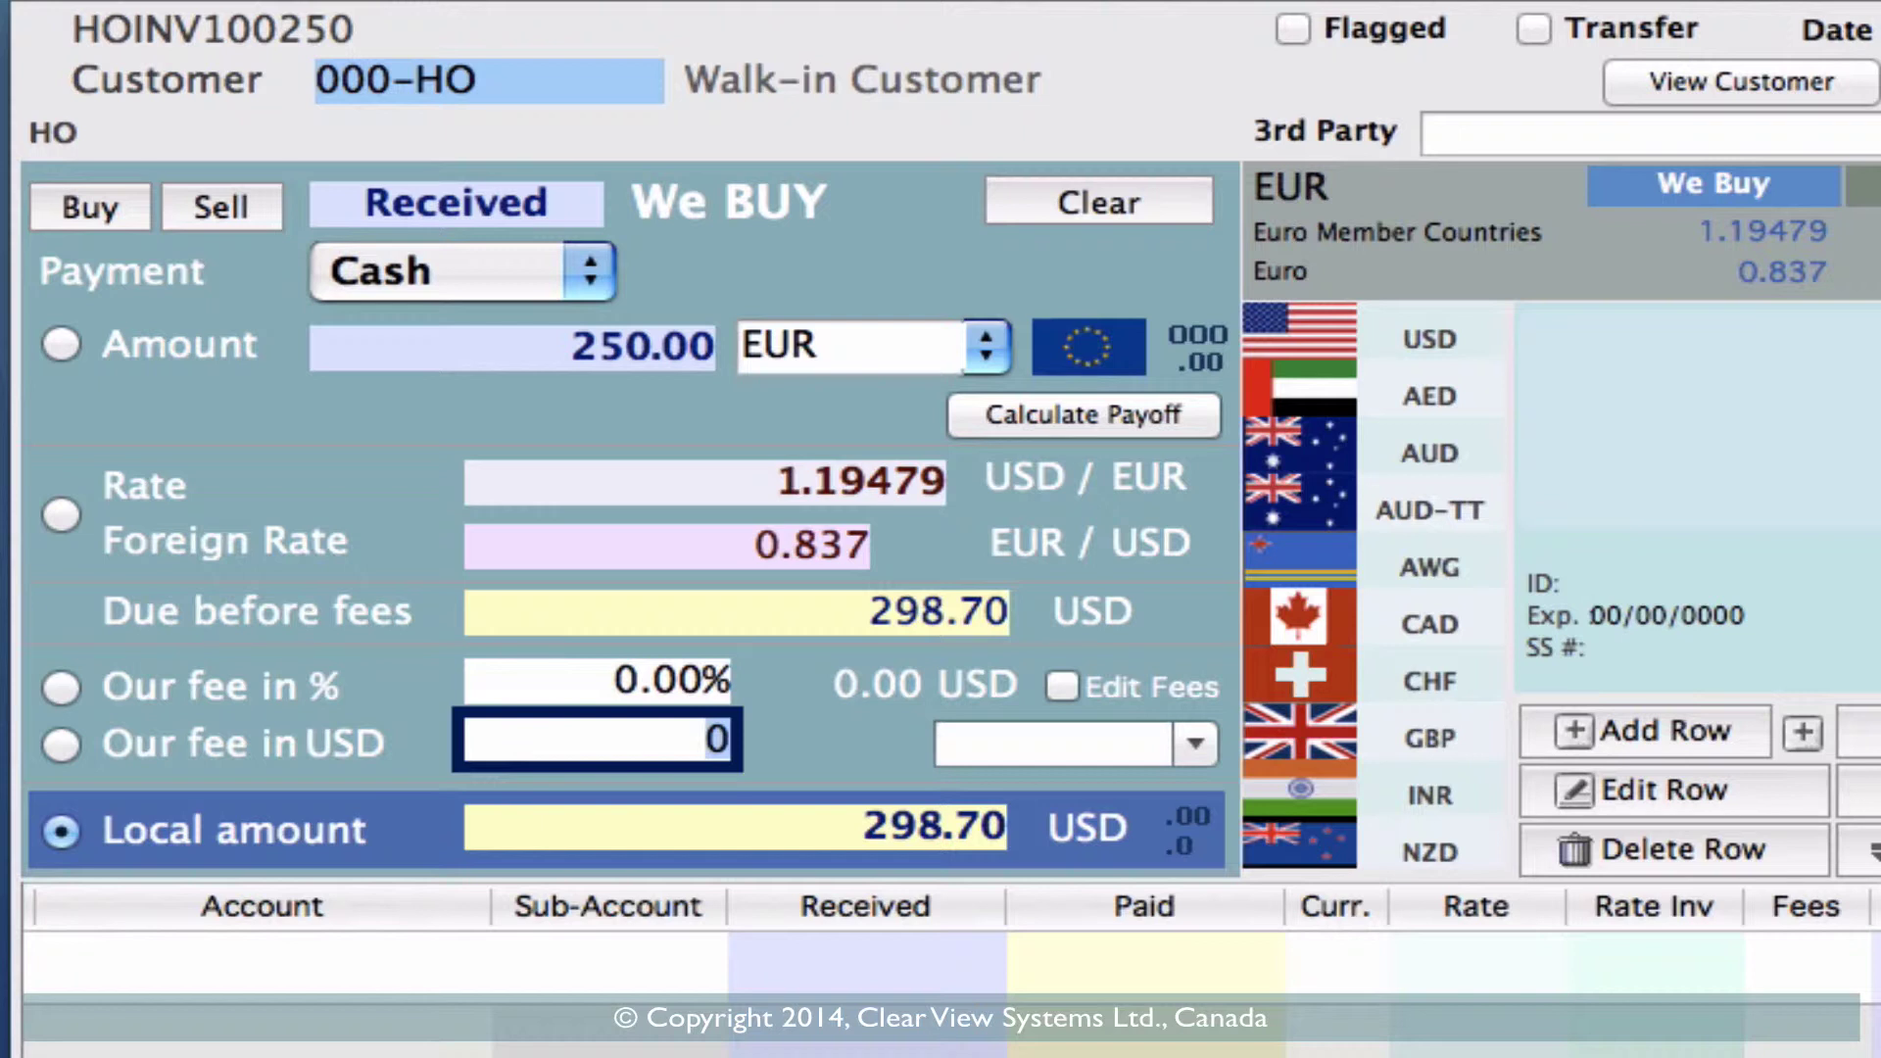
pyautogui.write('2')
pyautogui.press('Tab')
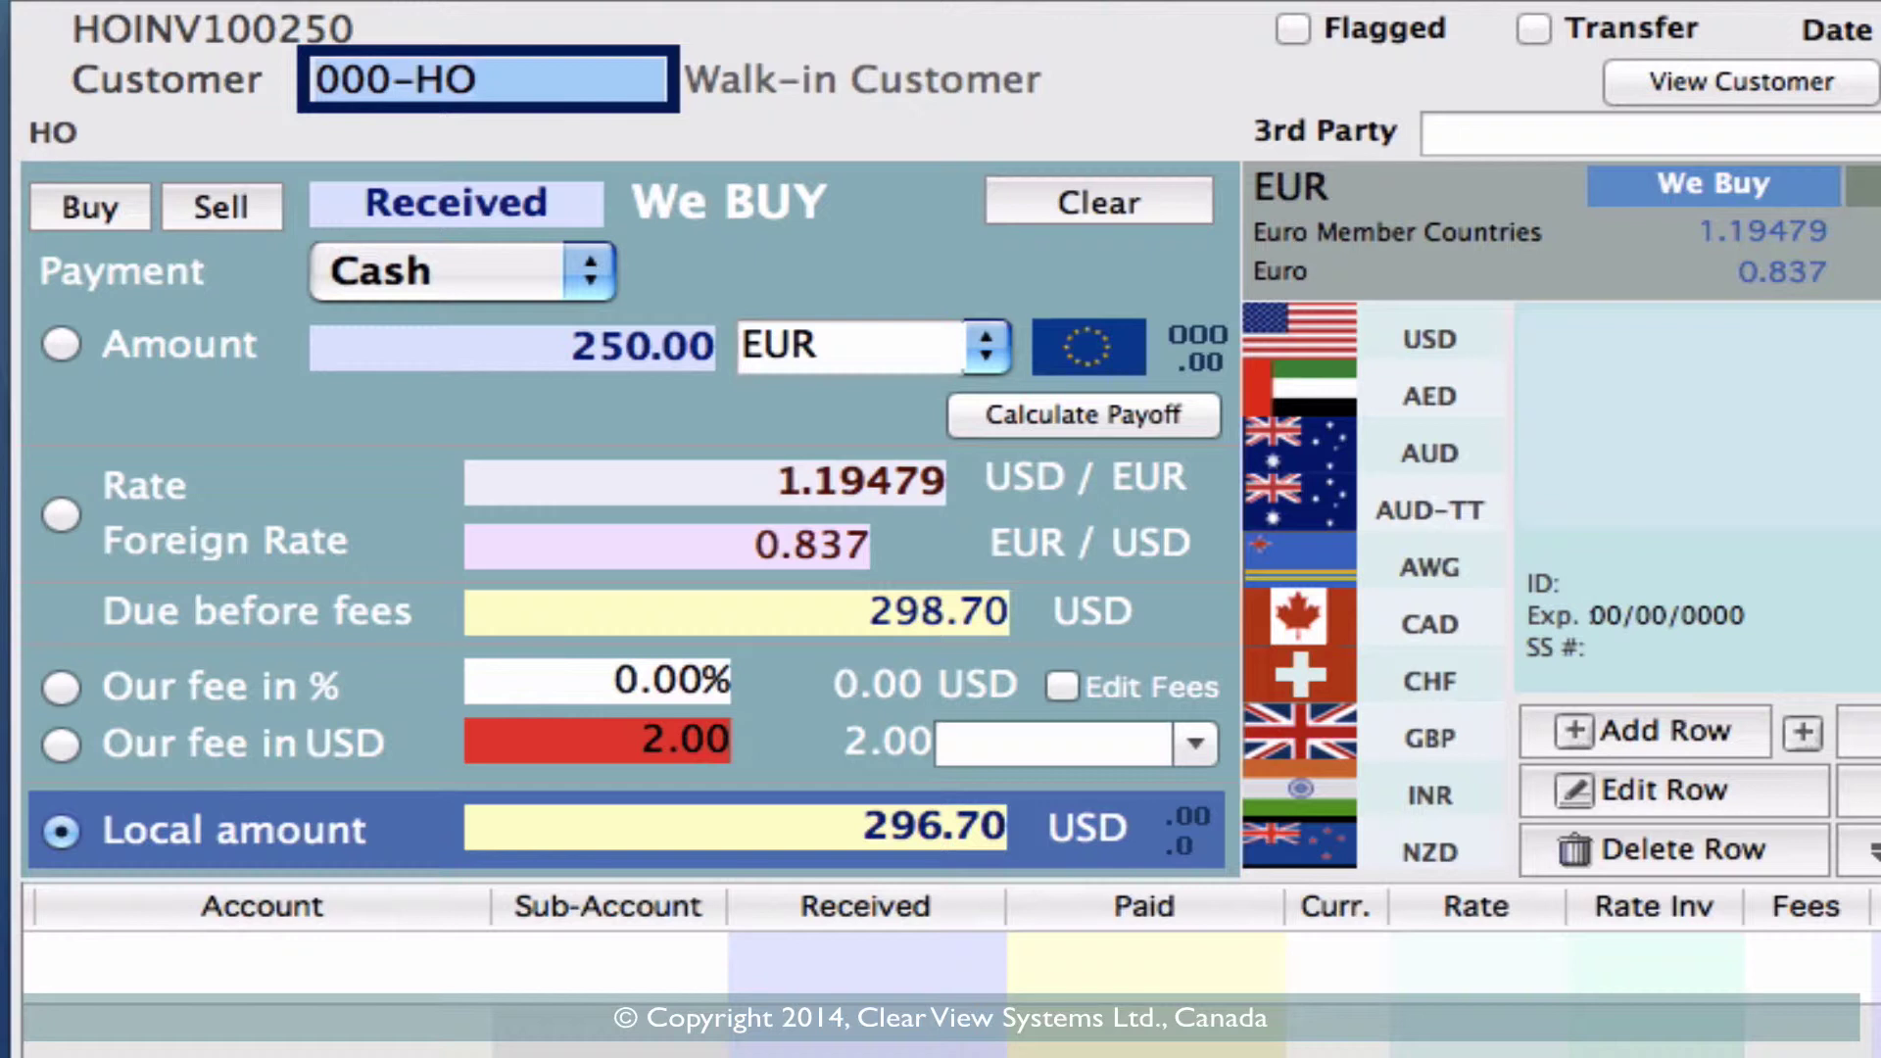
pyautogui.click(1574, 740)
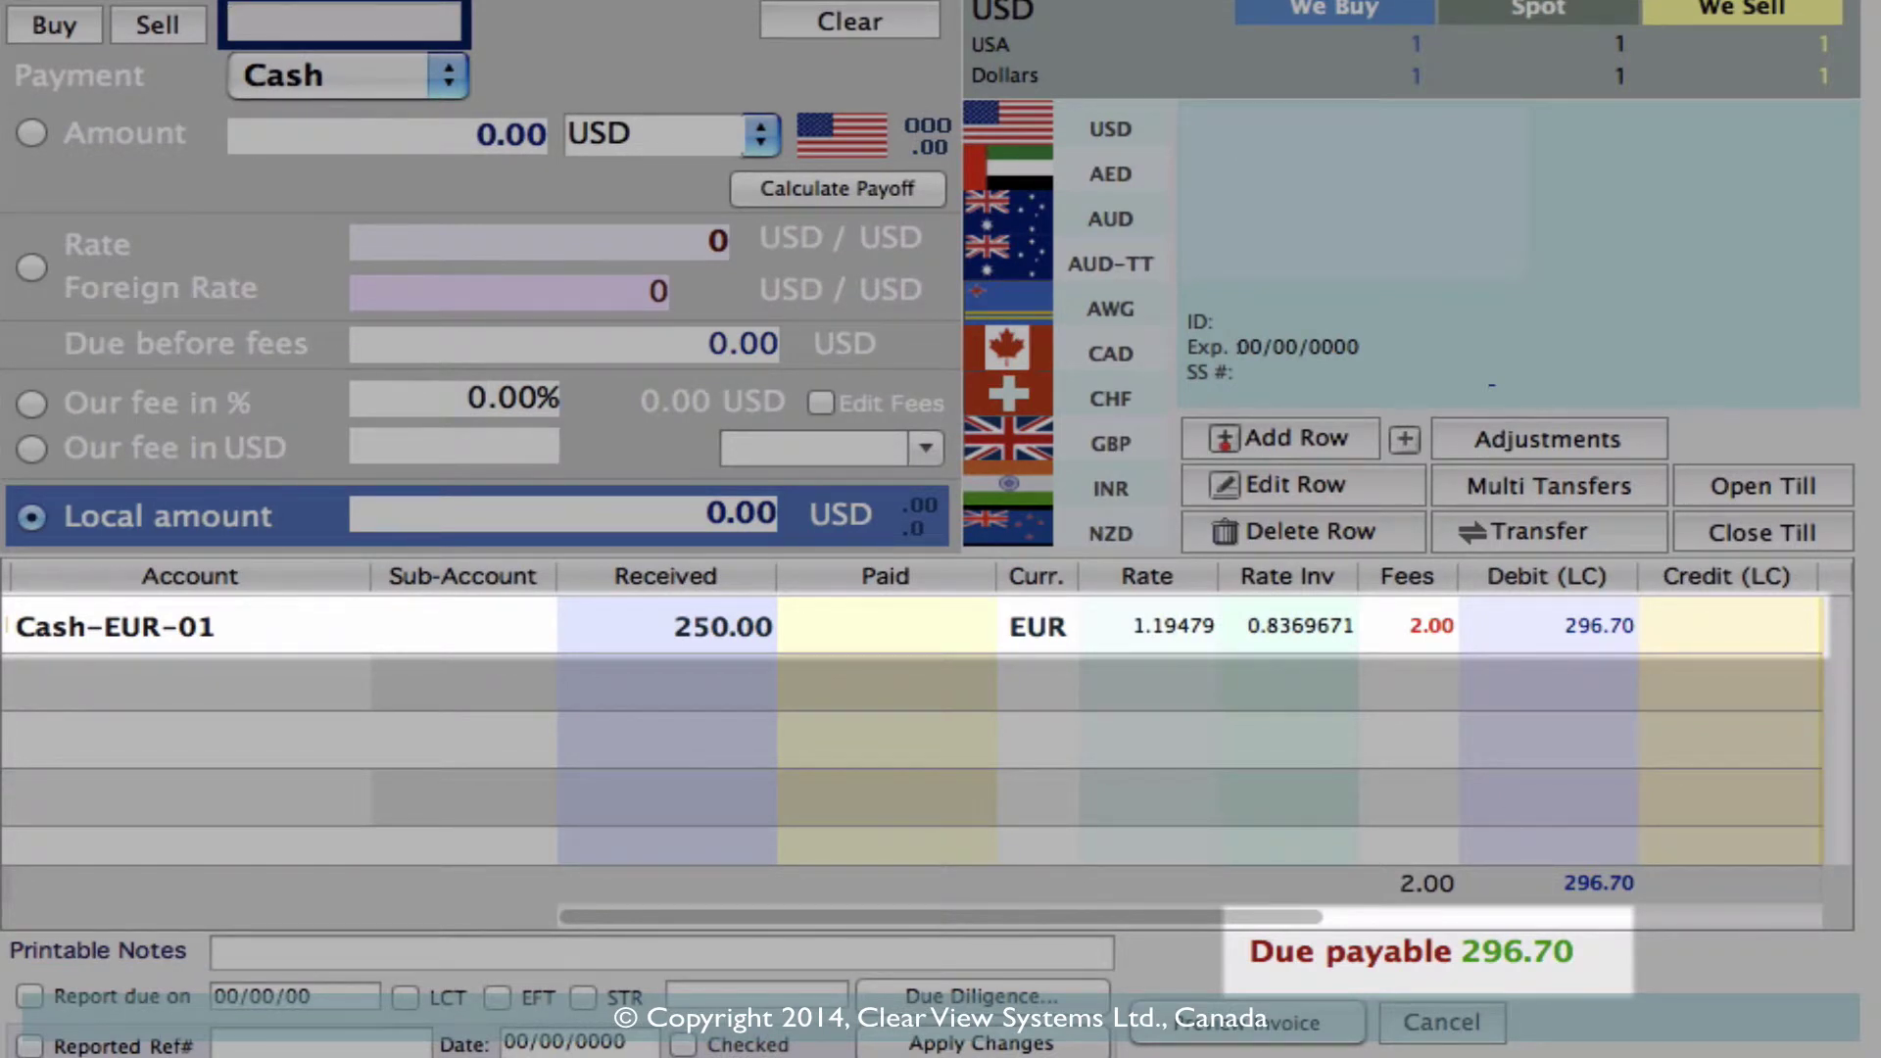
pyautogui.click(1225, 443)
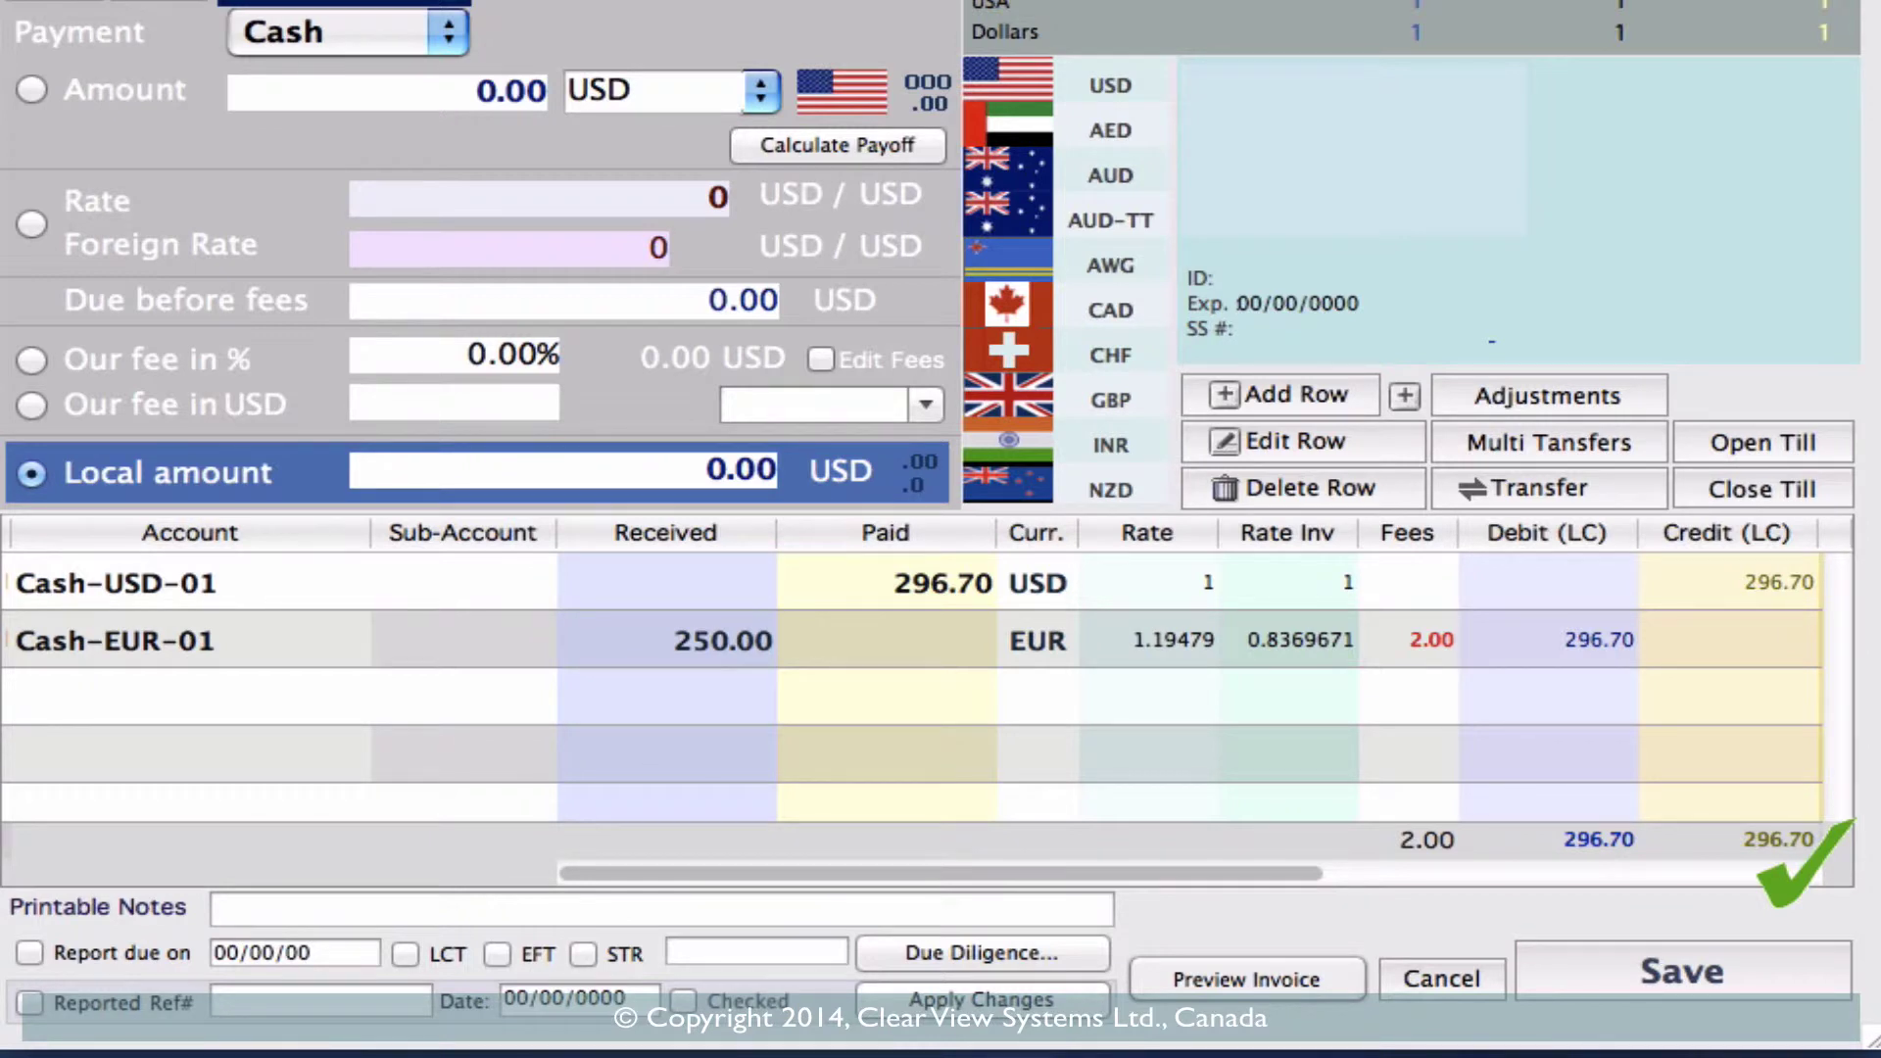
# - Save the EUR purchase invoice and print it with a preview
pyautogui.click(1683, 971)
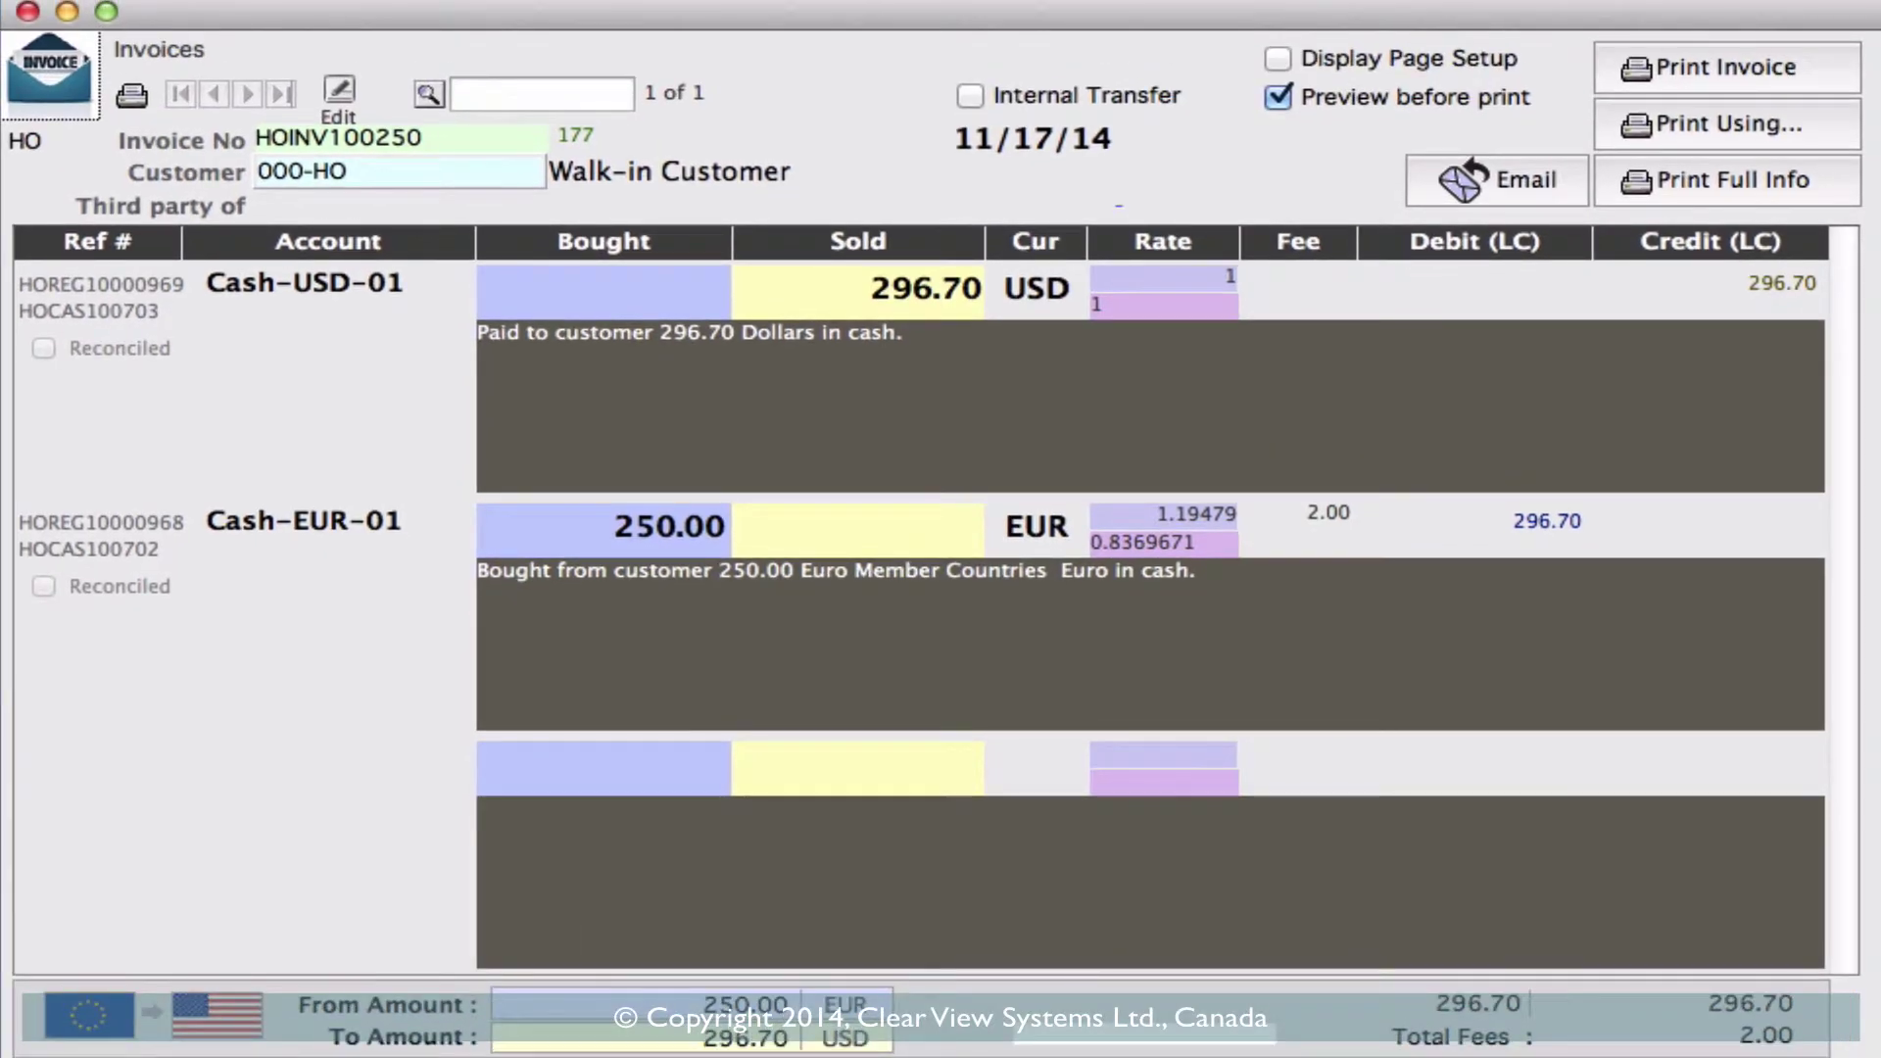
pyautogui.click(1727, 67)
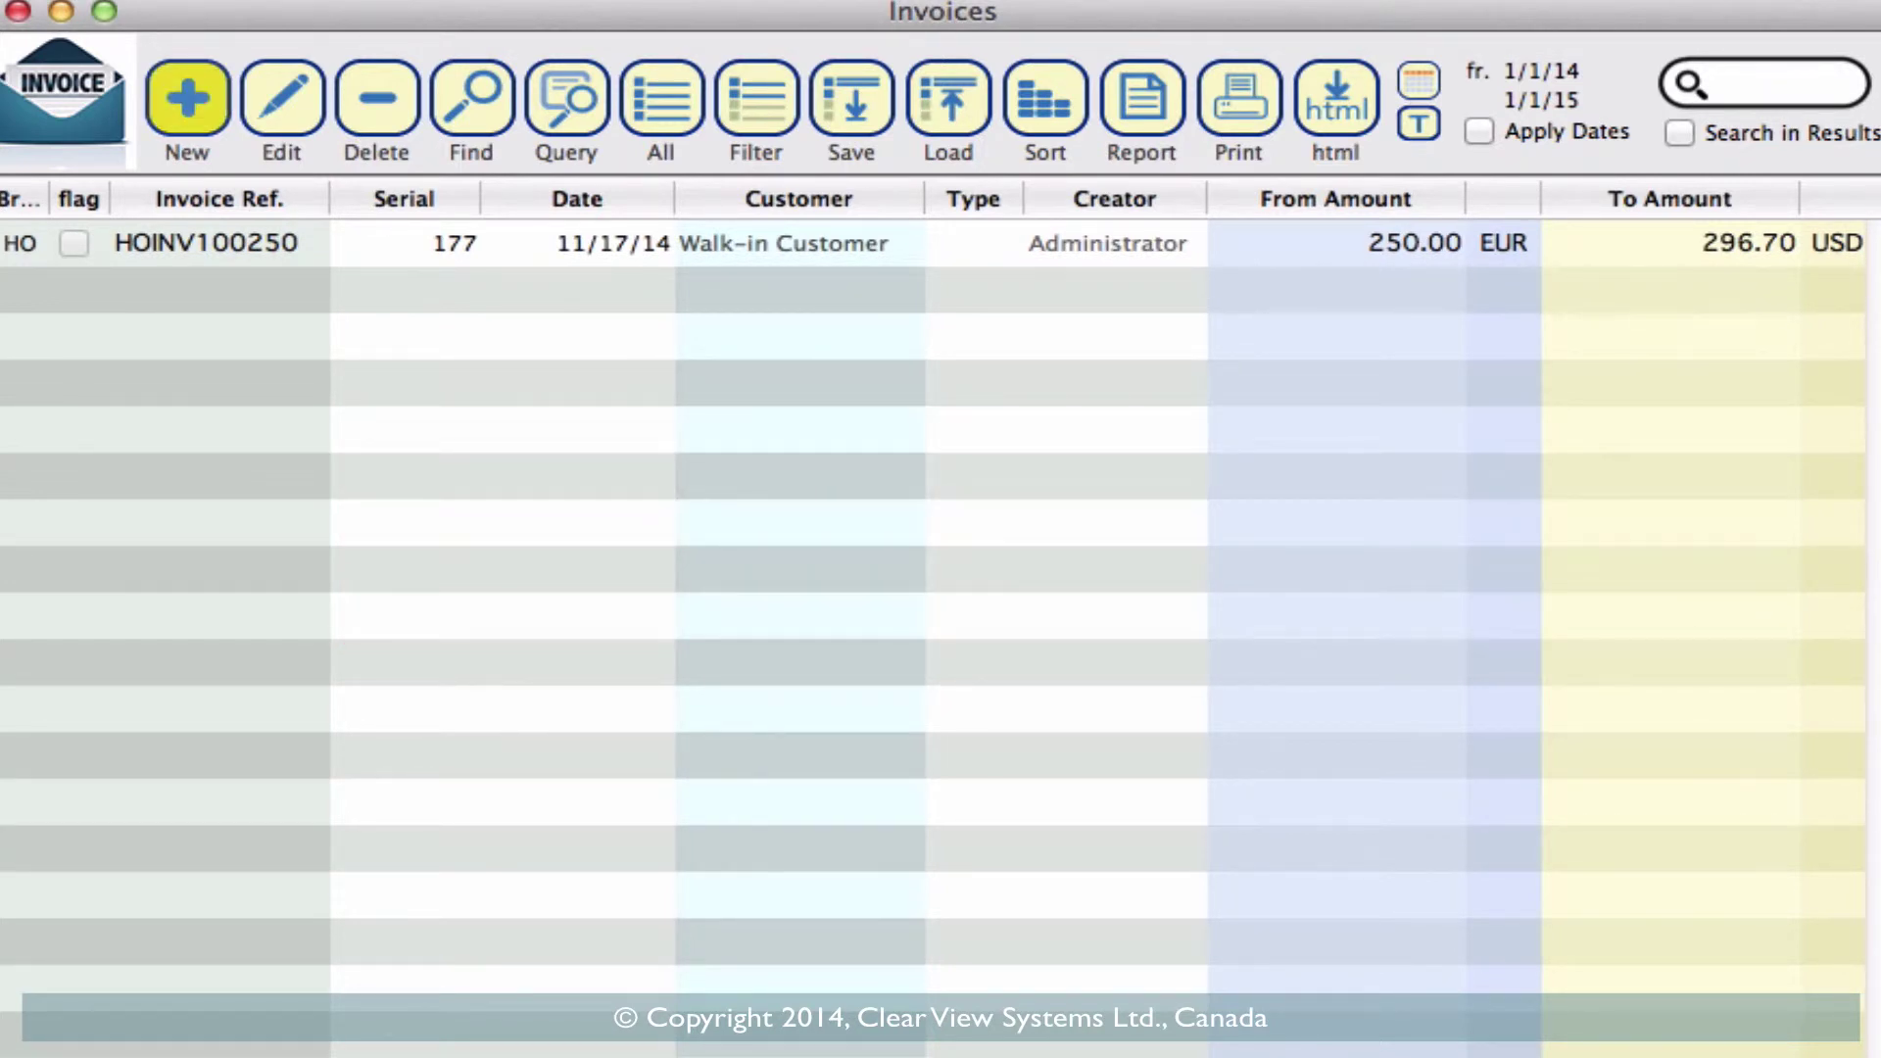
# - Create another invoice buying 1200 GBP in cash from the walk-in customer and try to add the purchase as a row
pyautogui.click(187, 98)
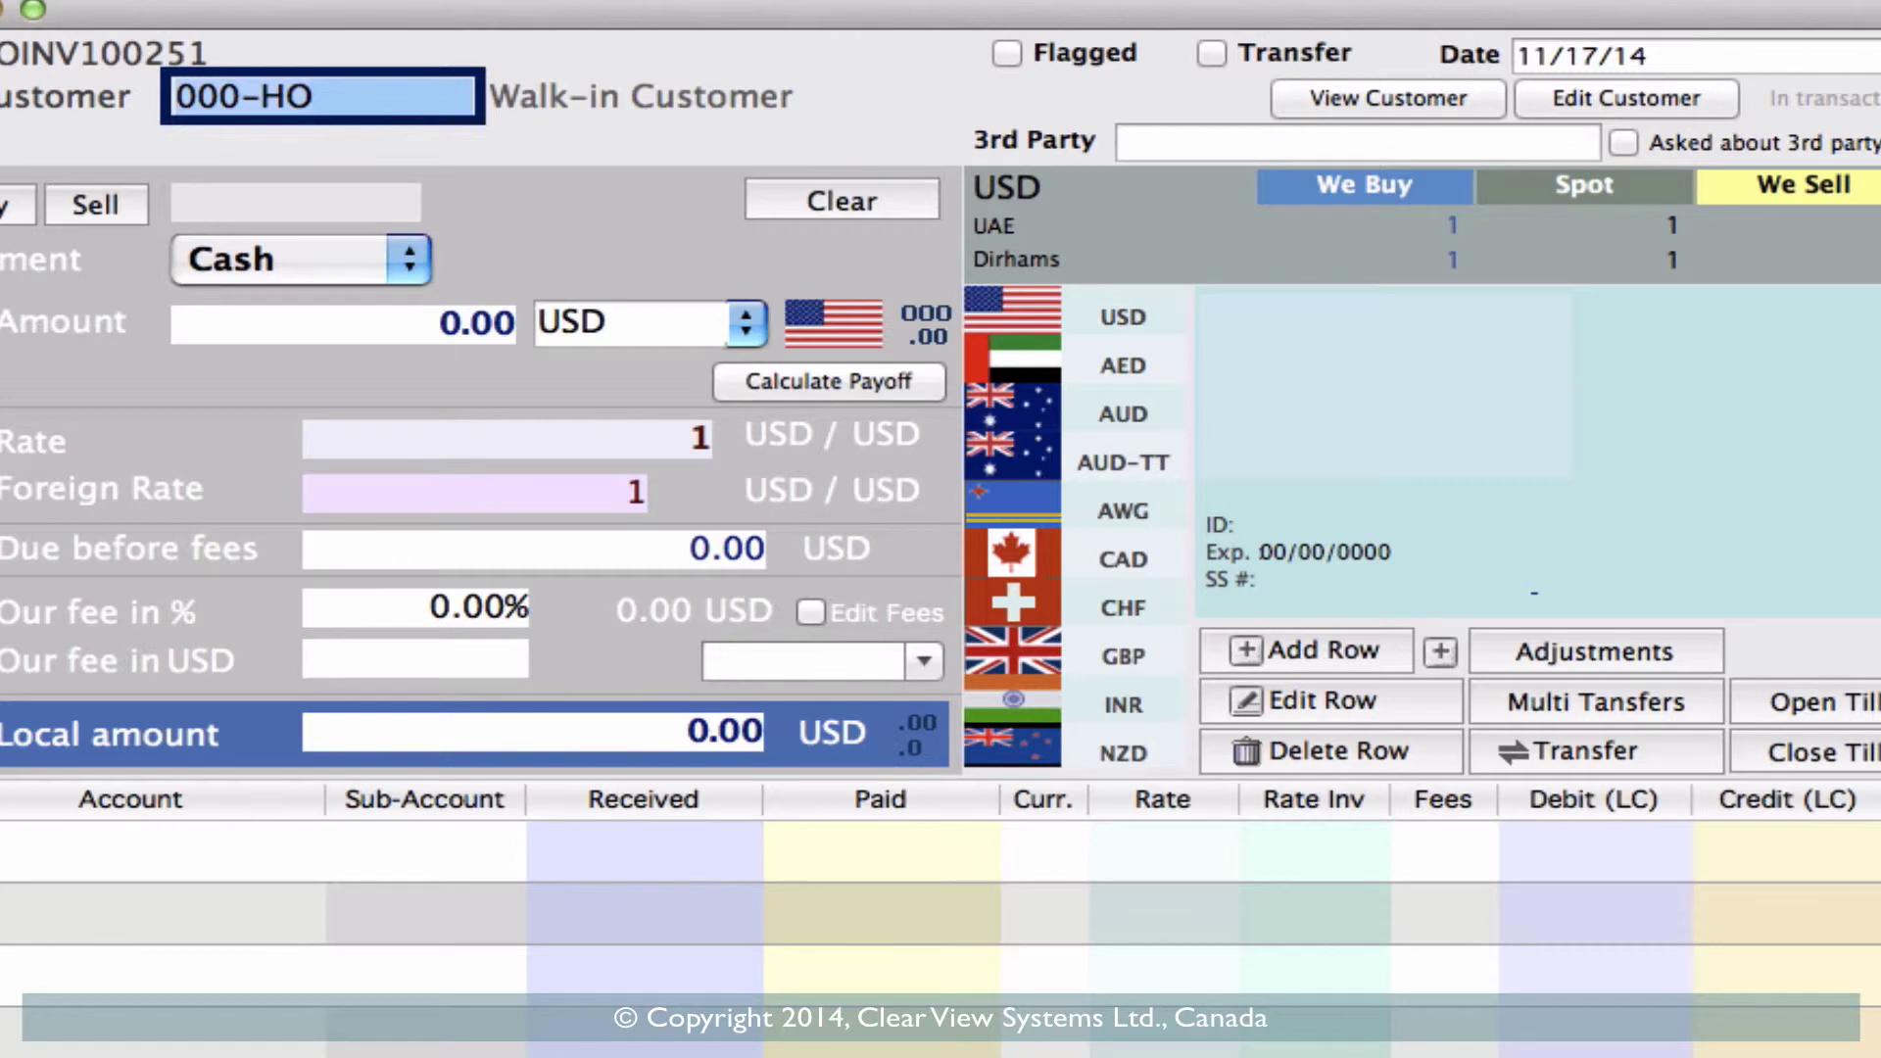
pyautogui.press('Tab')
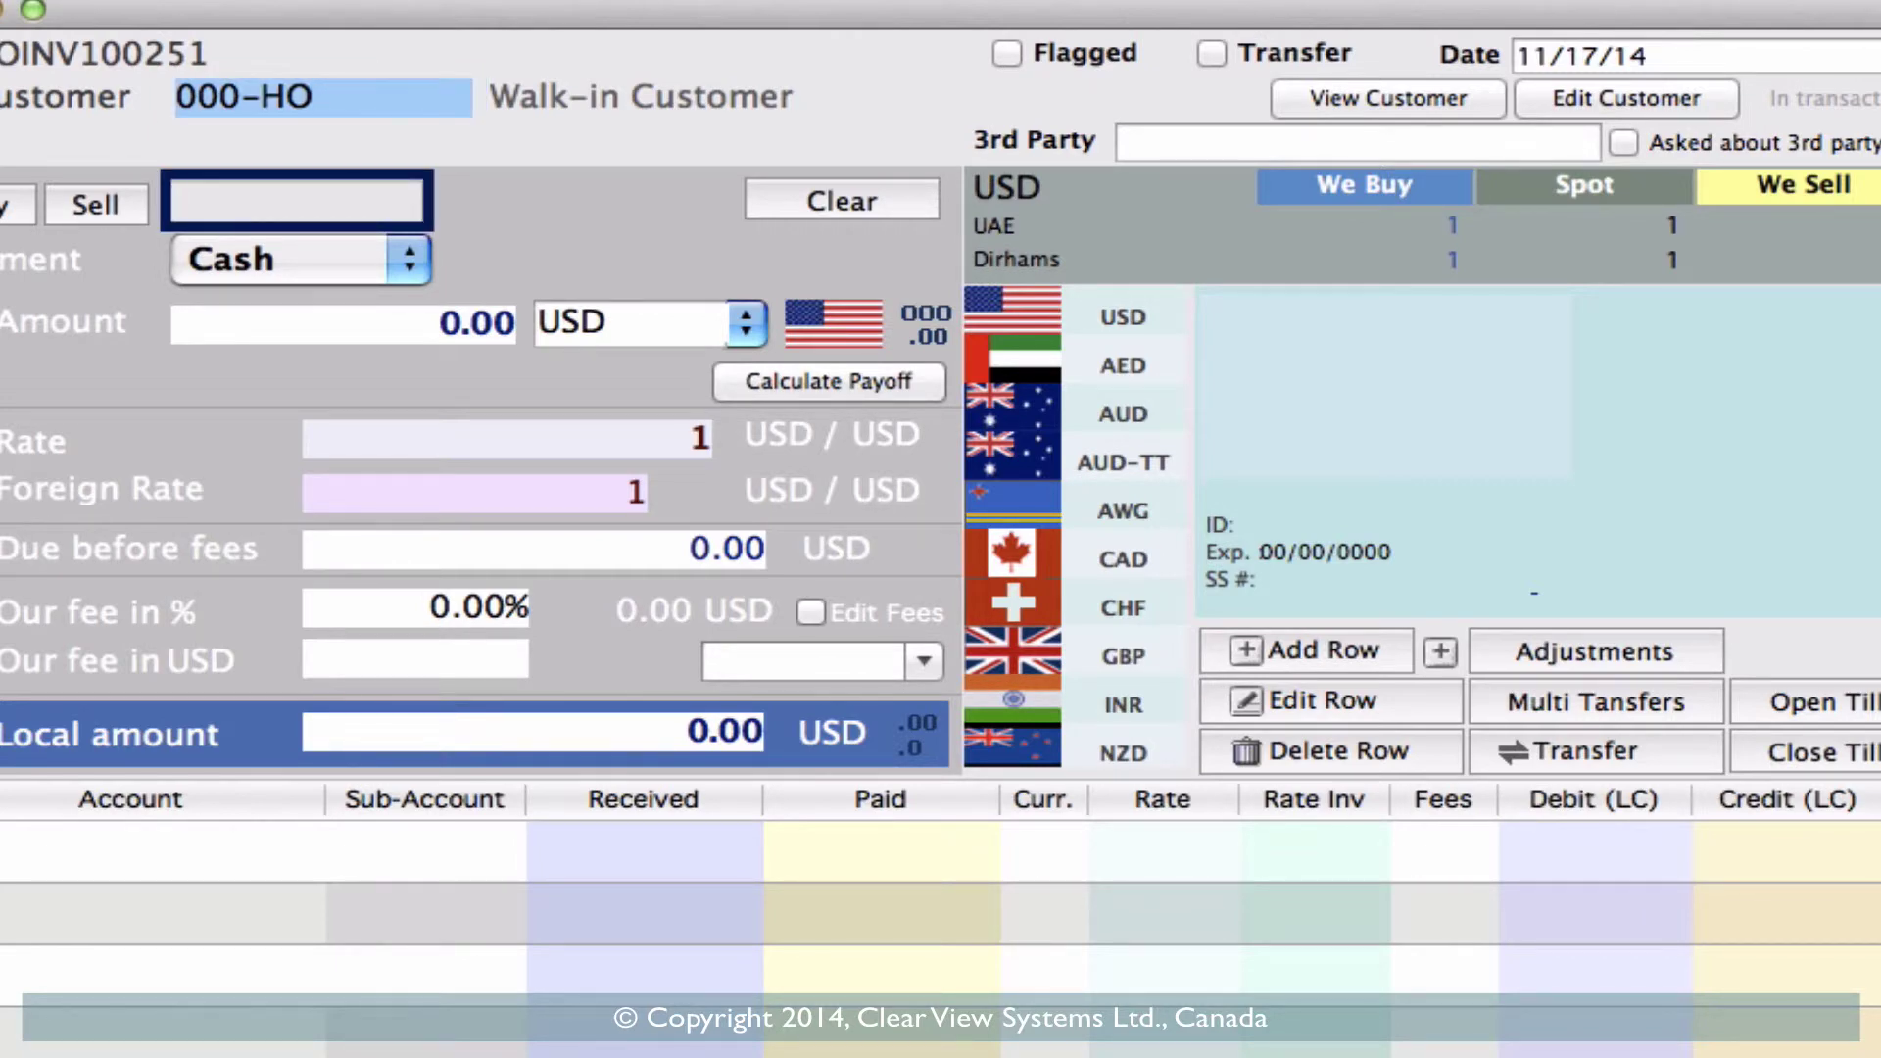
pyautogui.press('super+b')
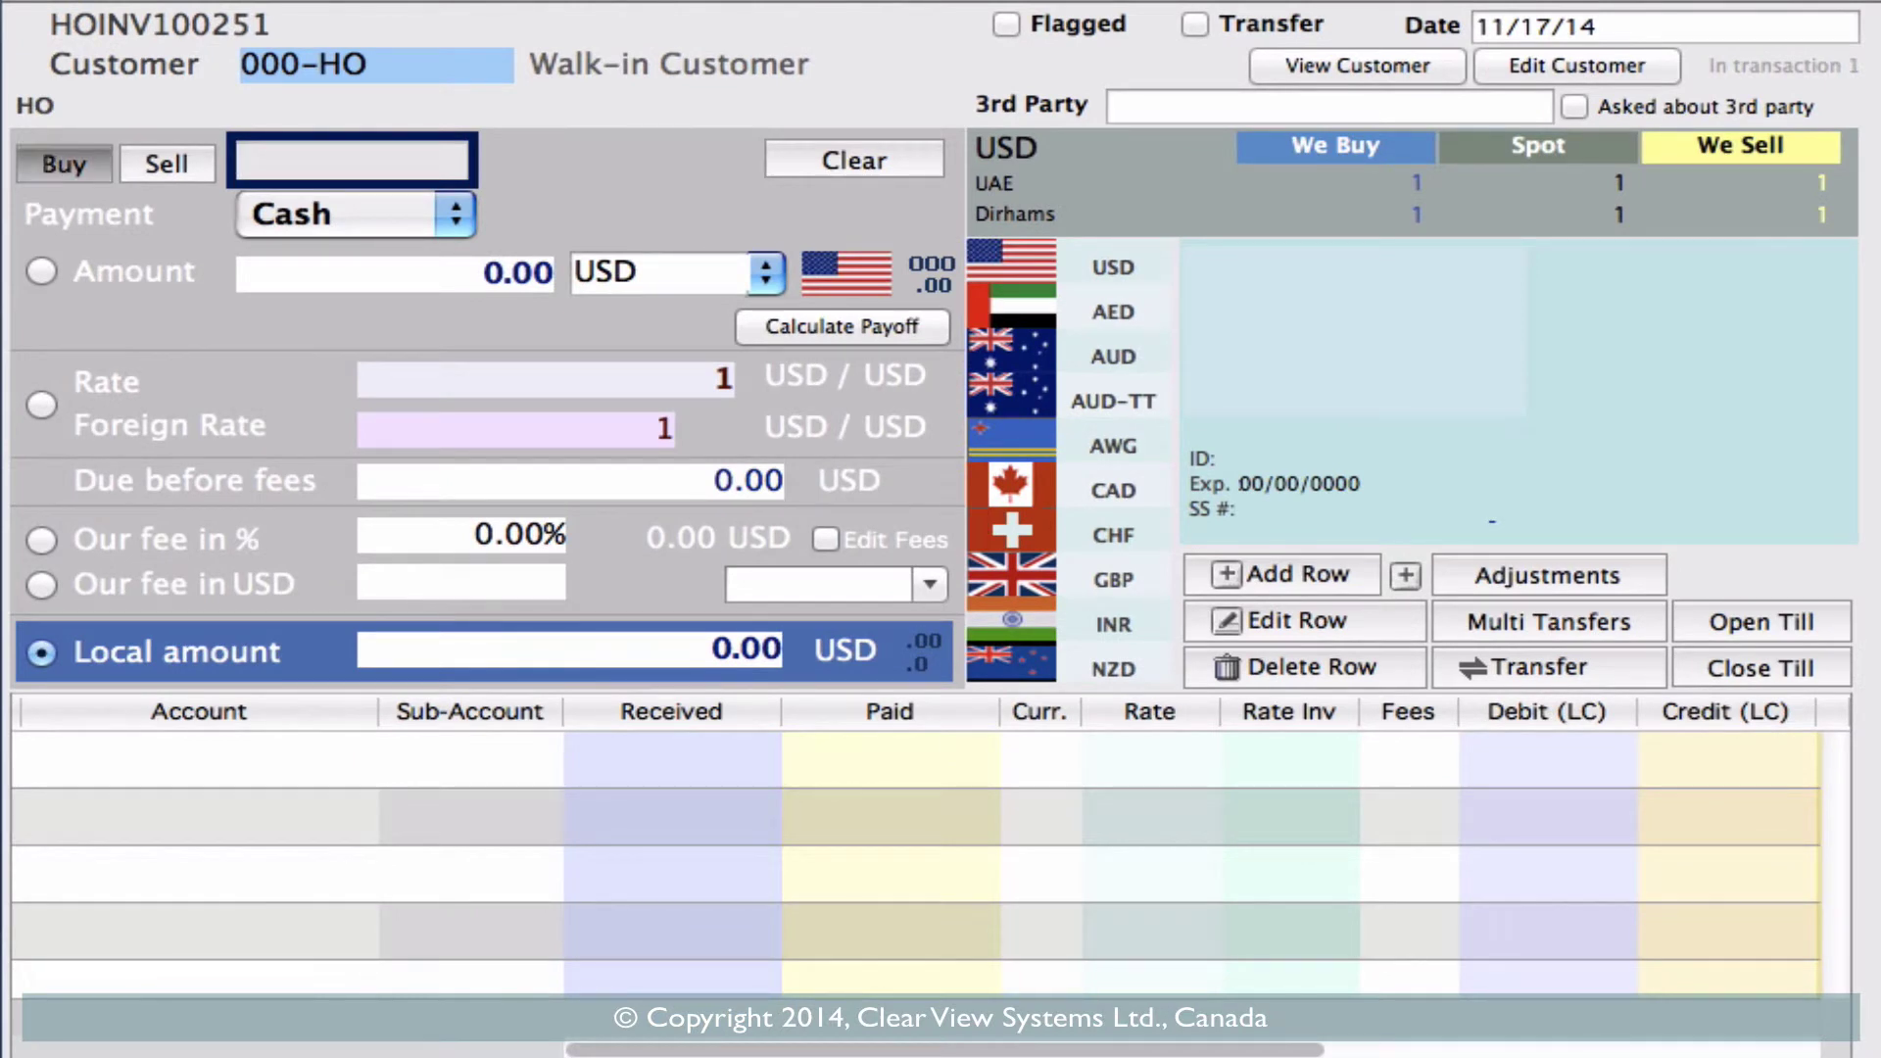
pyautogui.write('1200')
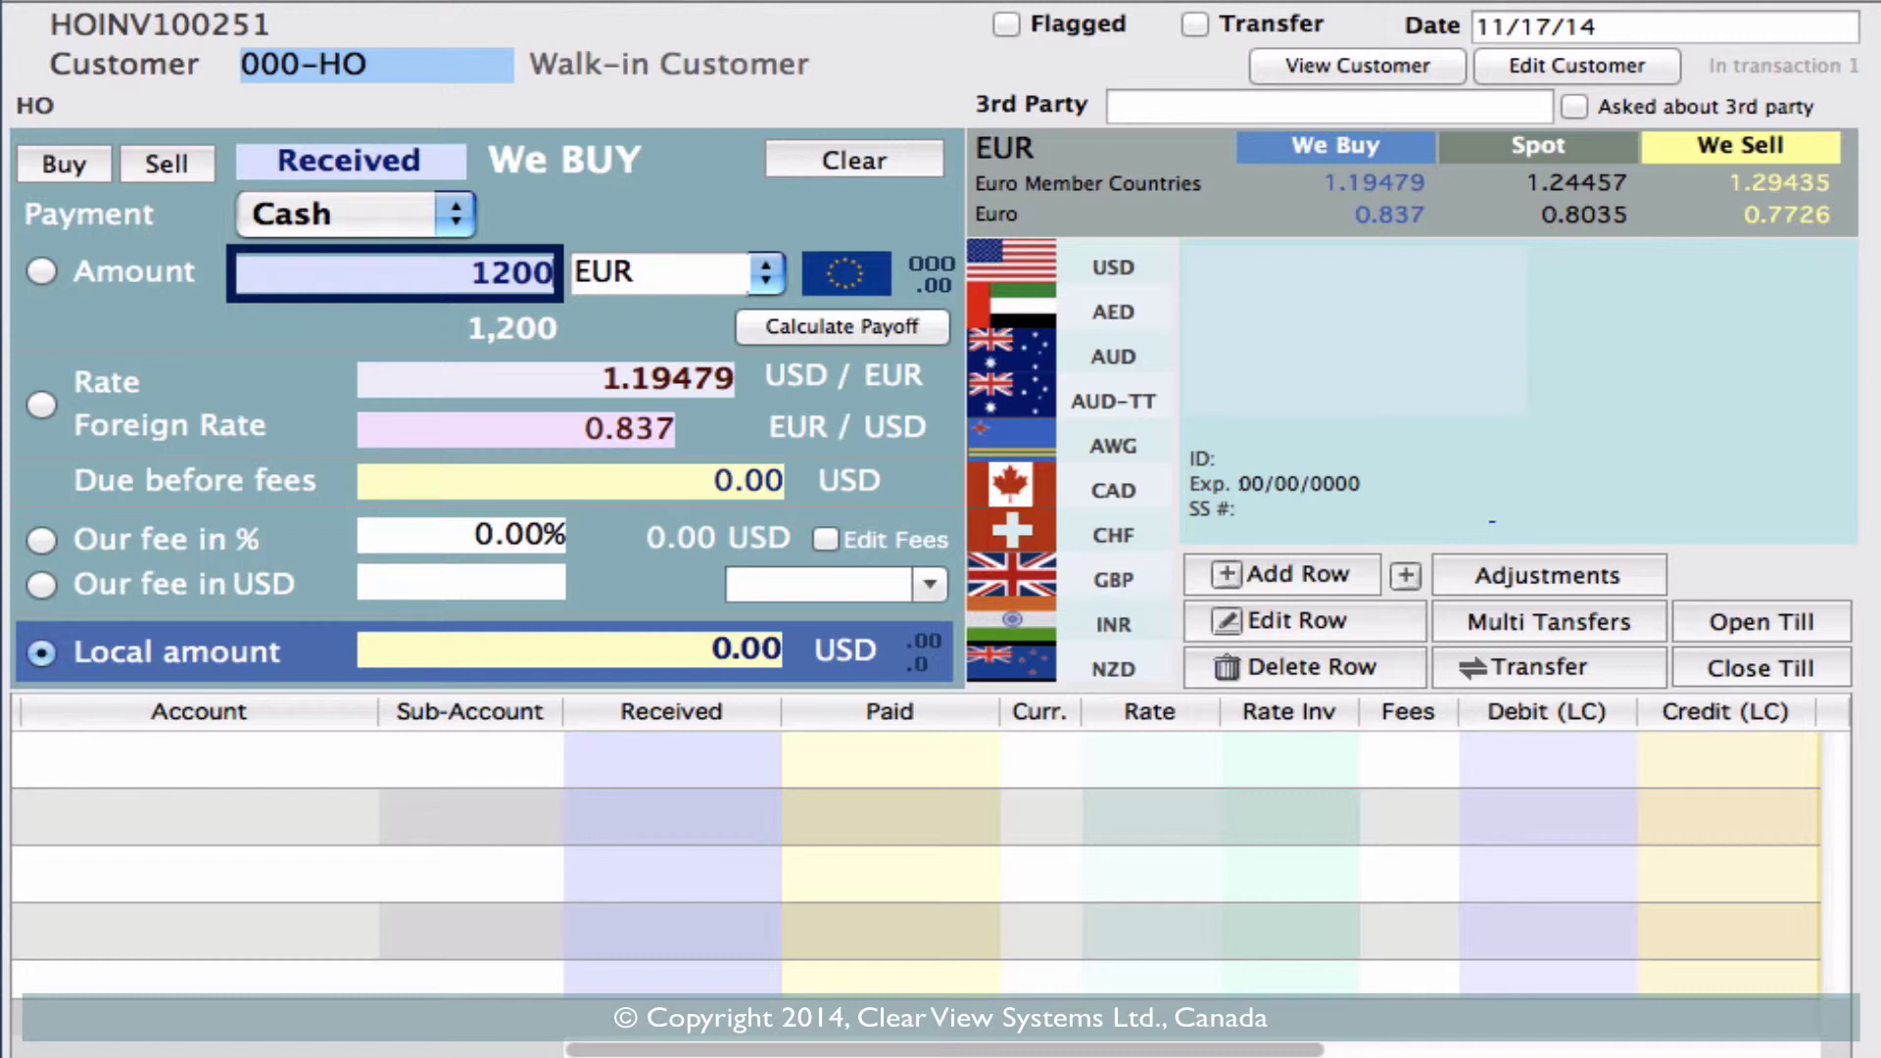
pyautogui.click(1113, 578)
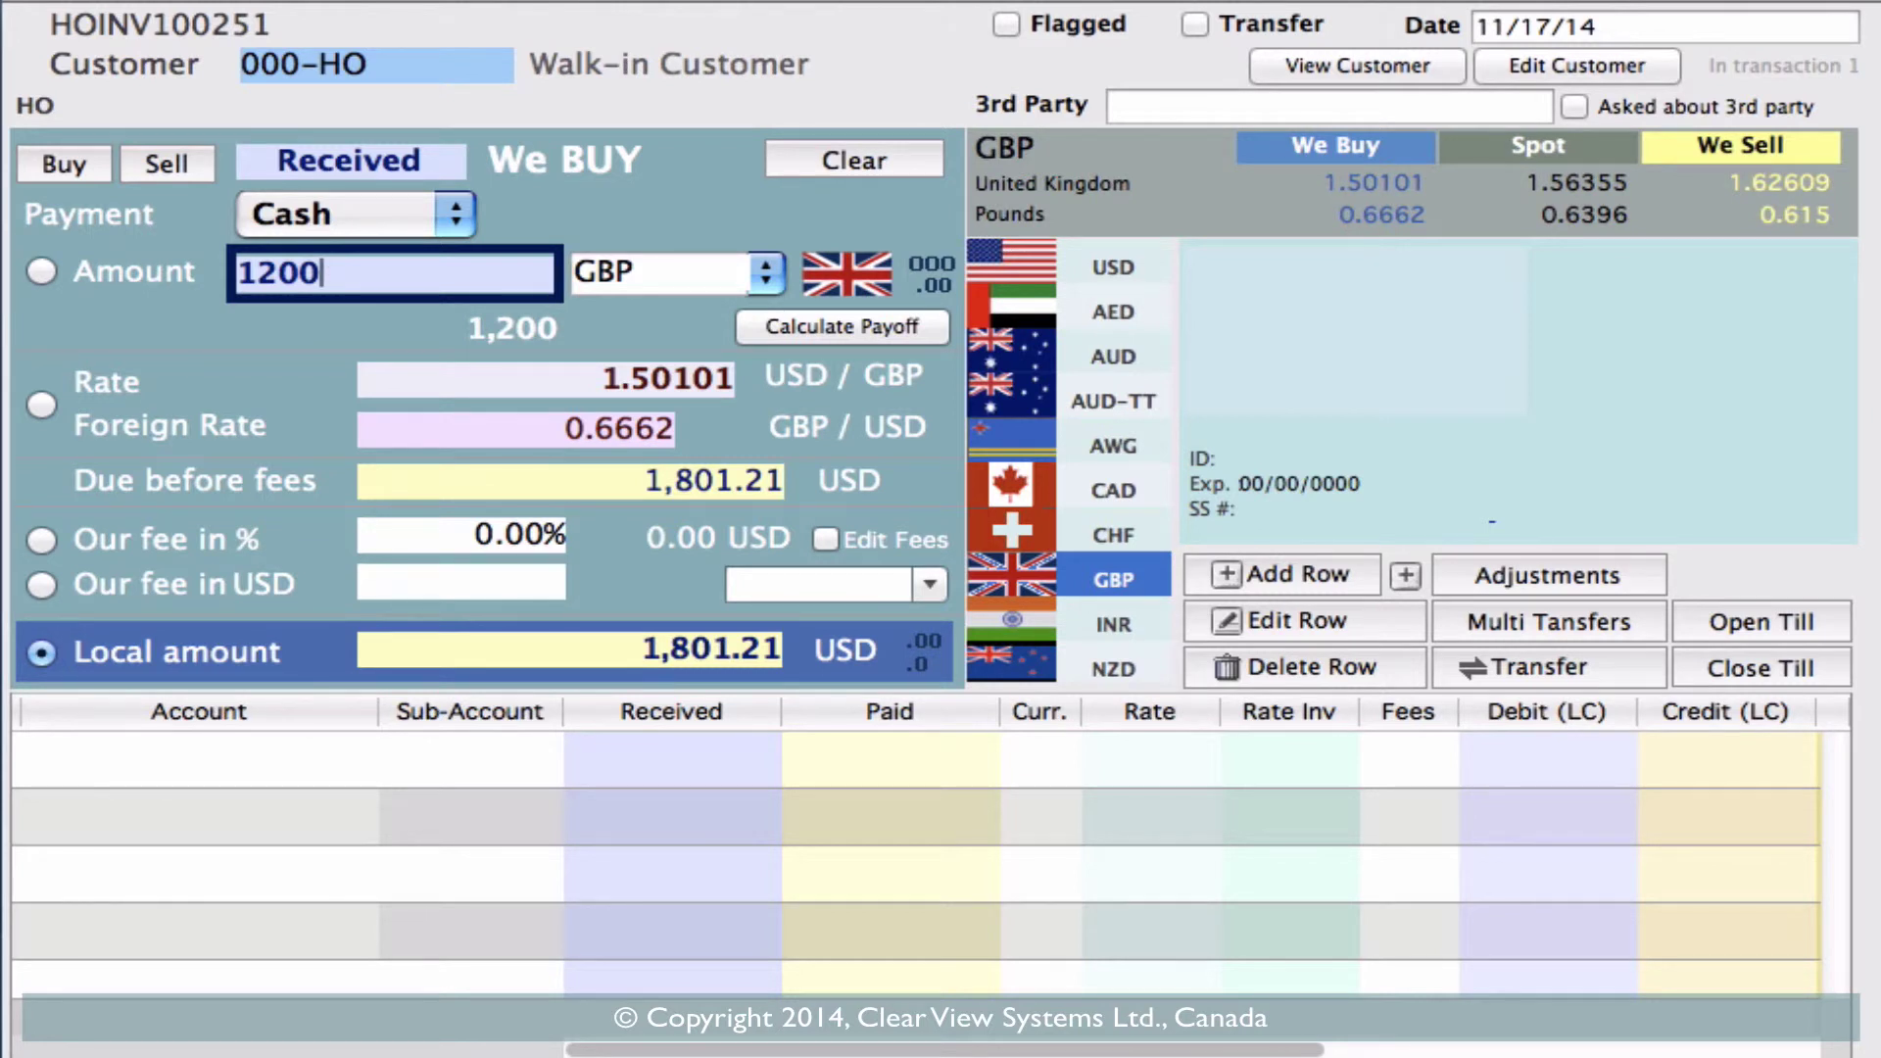
pyautogui.click(1225, 576)
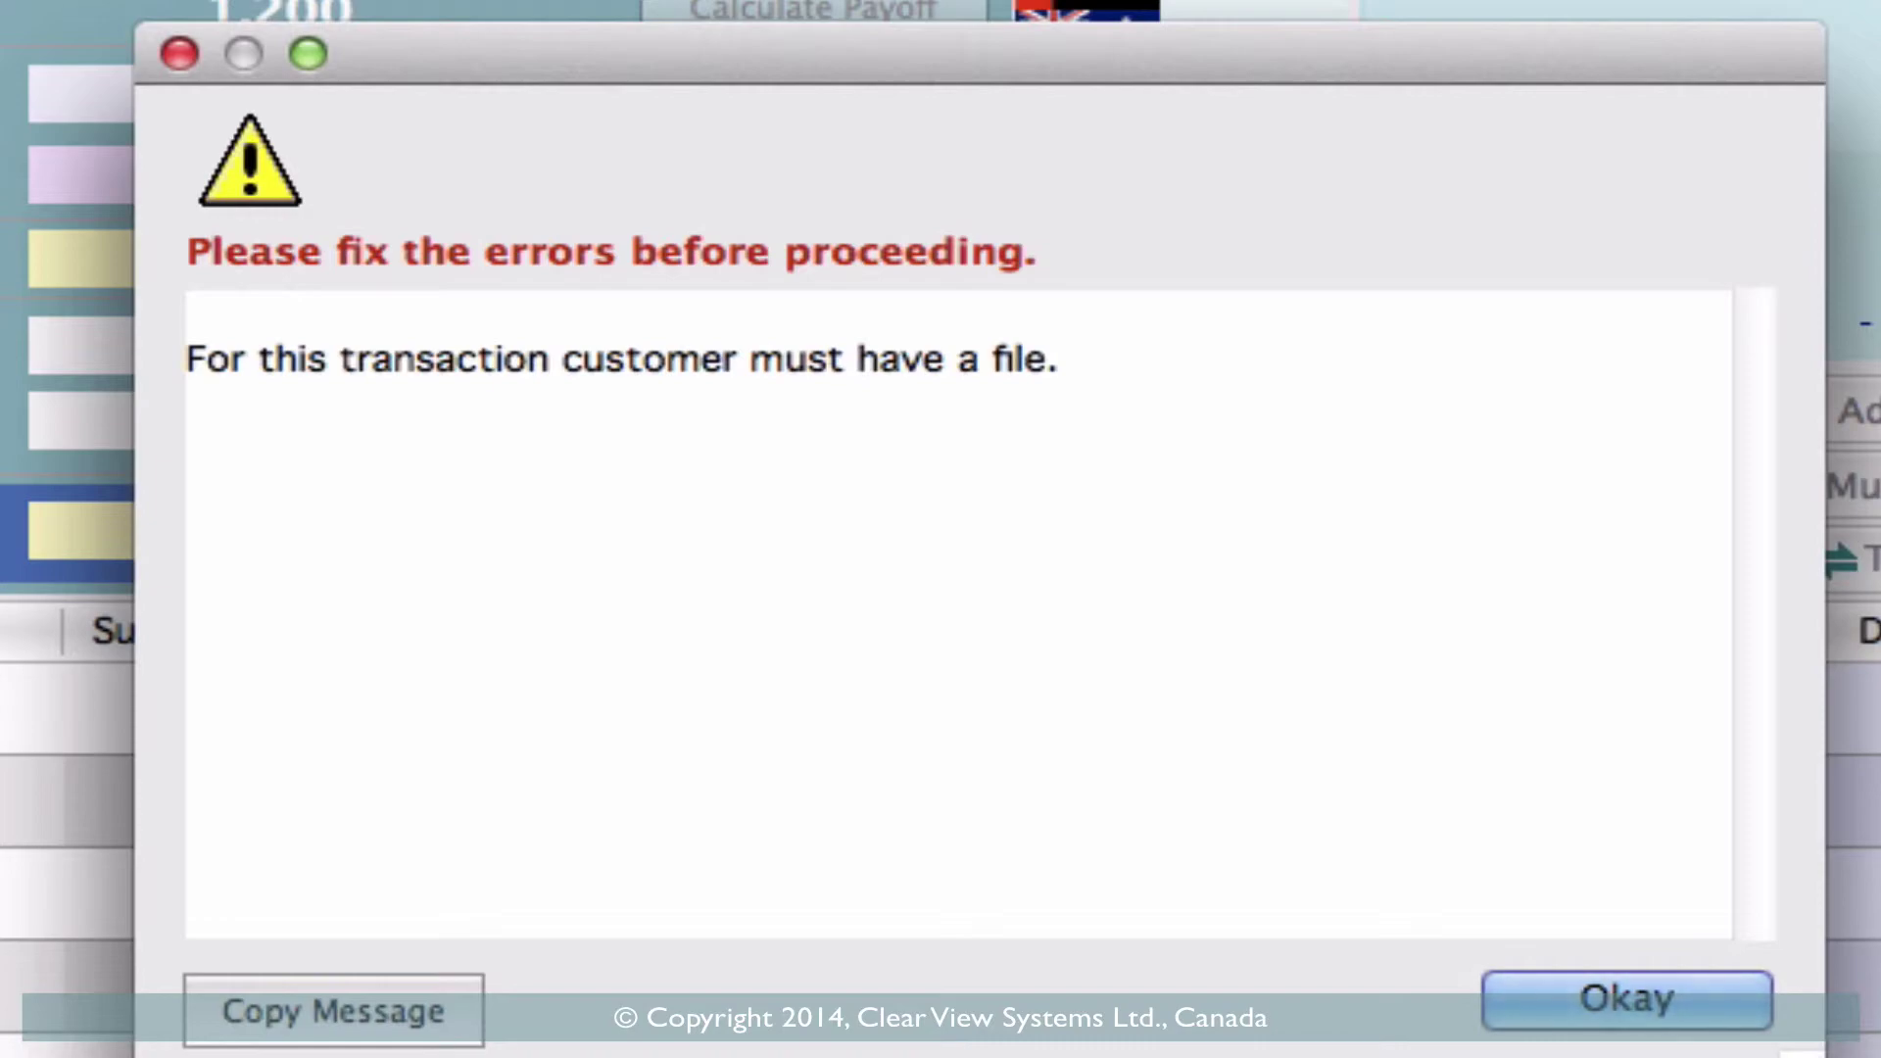
pyautogui.press('Return')
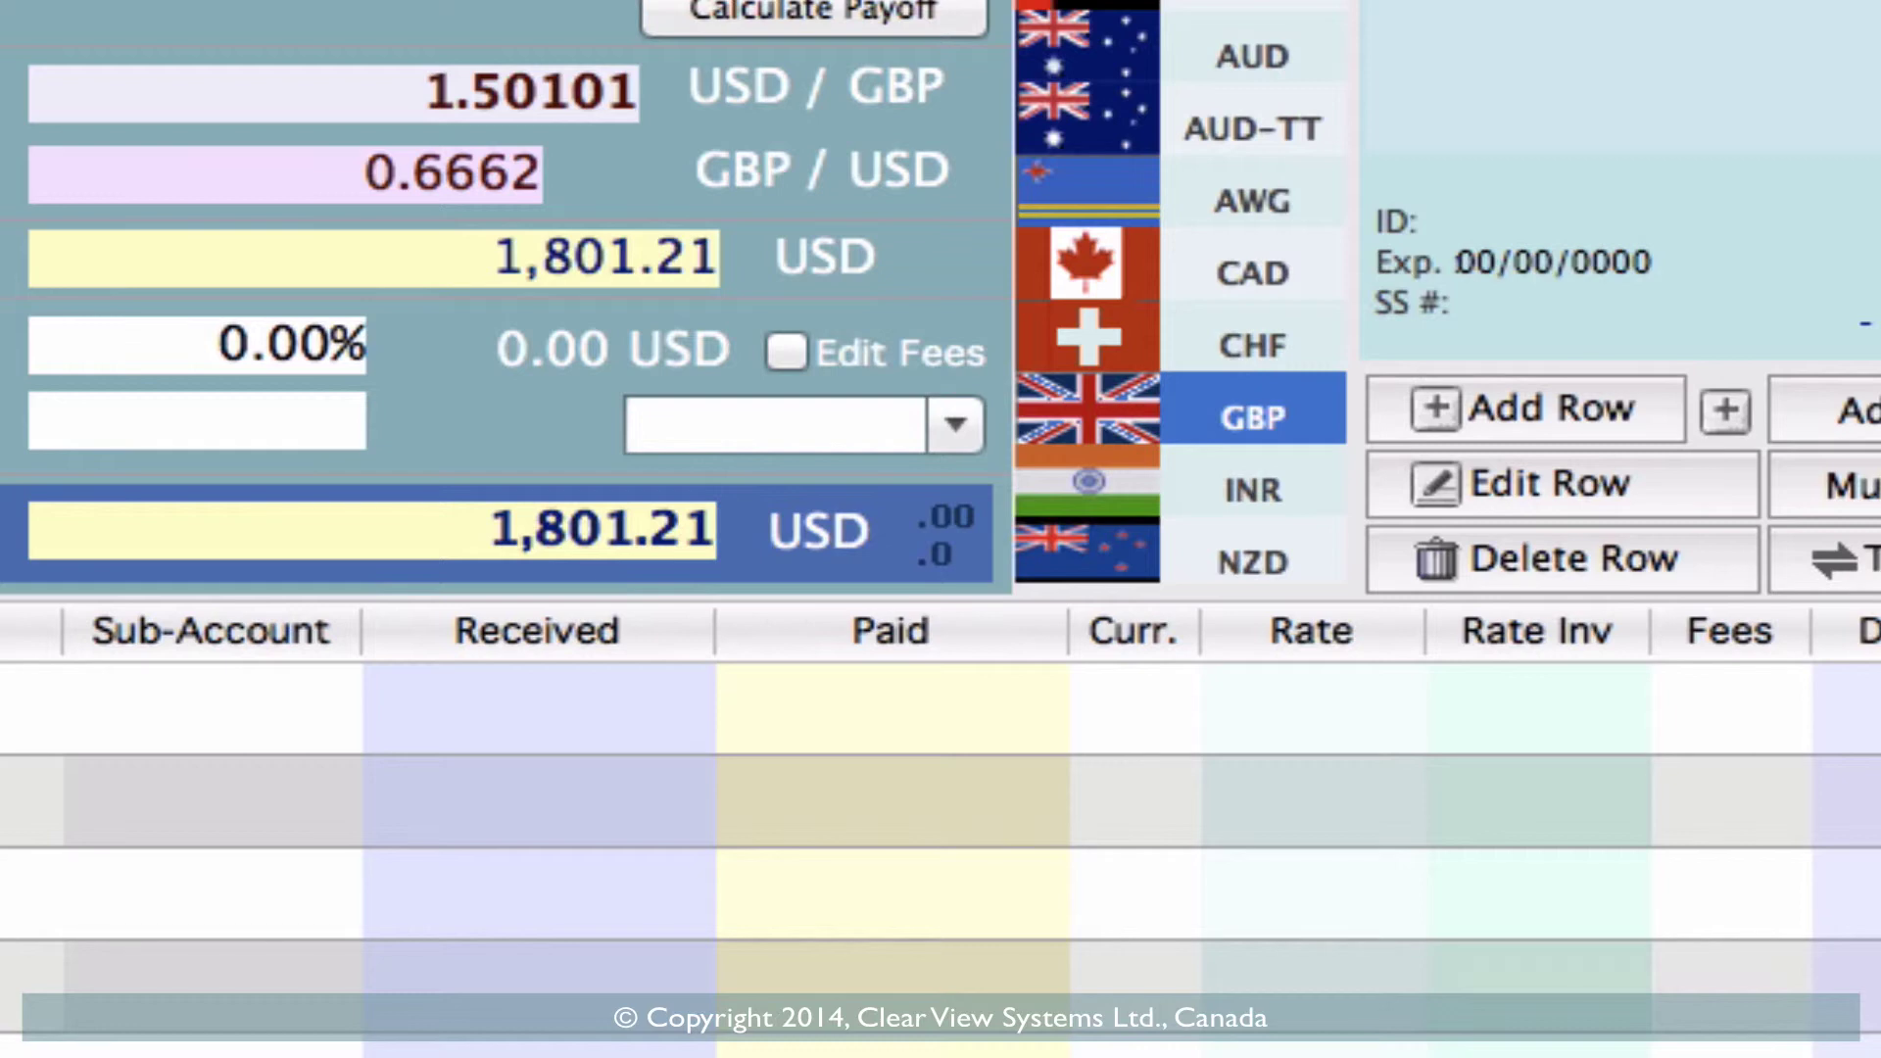
# - Check the local amount limit that requires a customer profile in the compliance settings of the server preferences
pyautogui.click(273, 26)
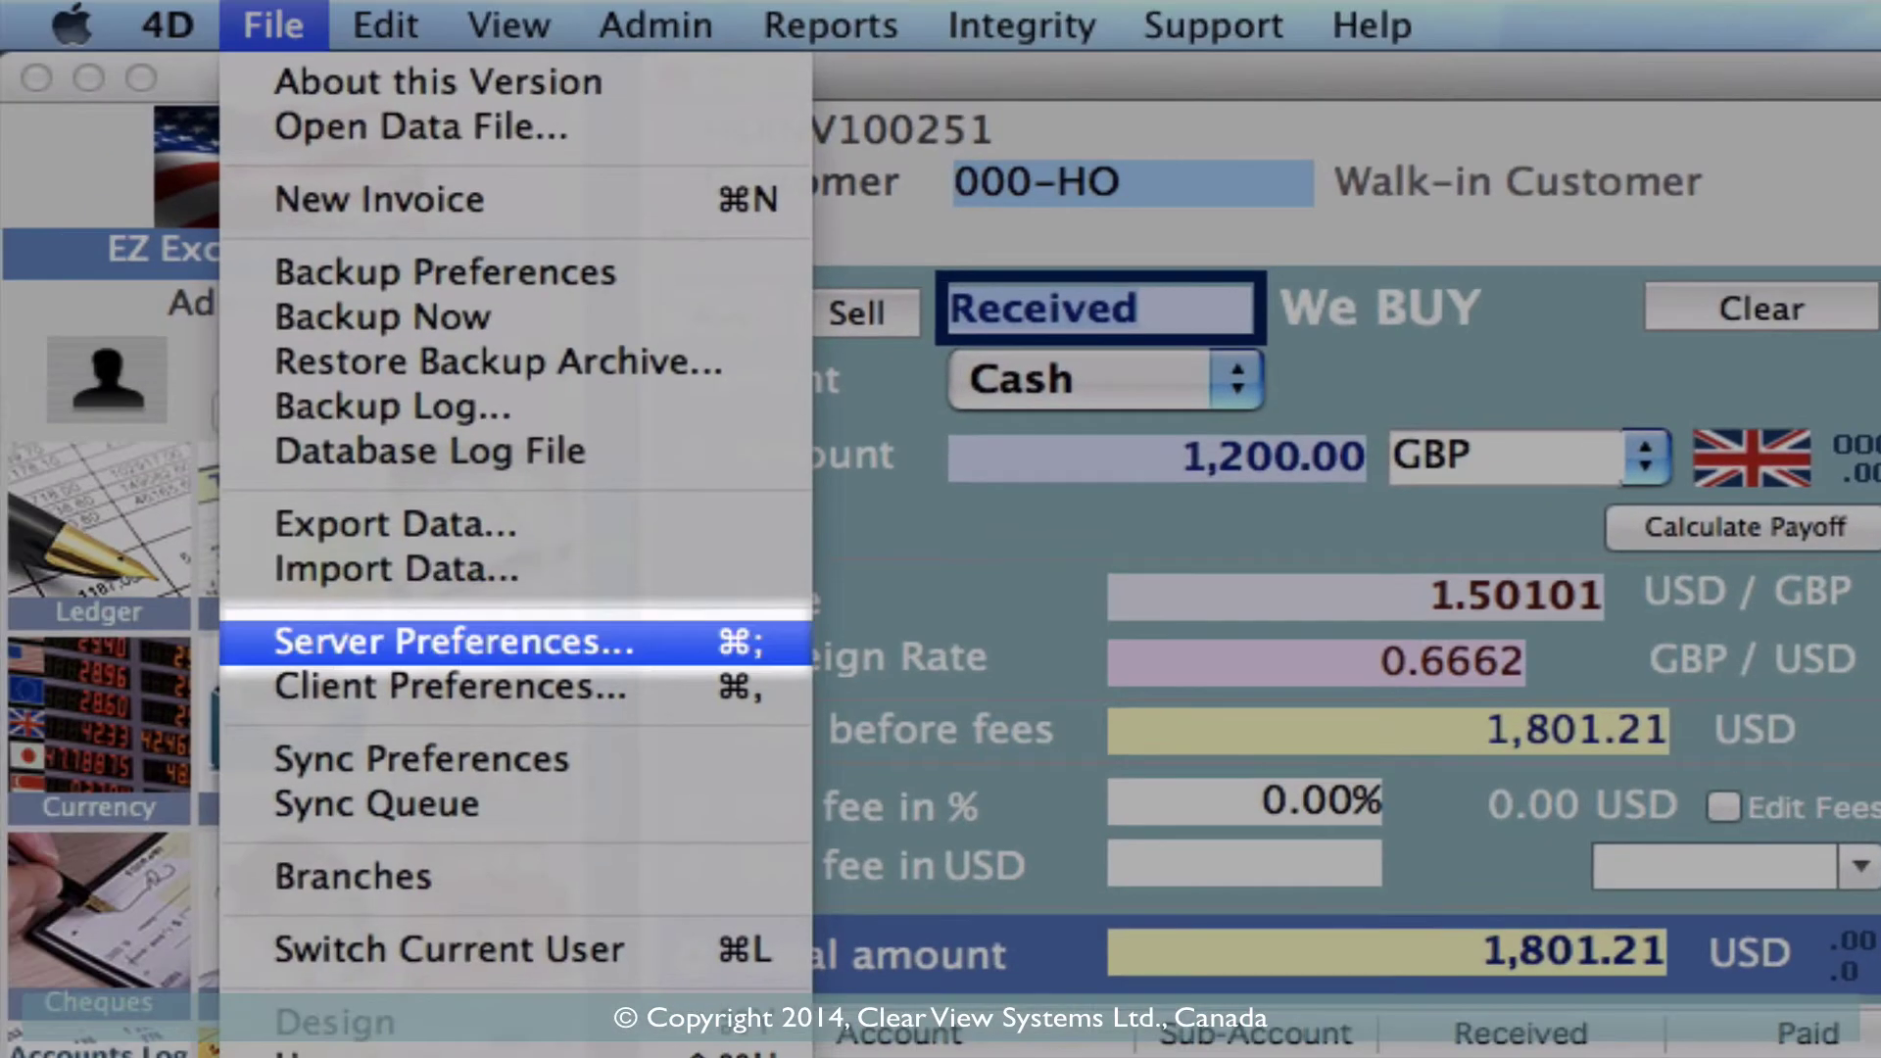
pyautogui.click(454, 642)
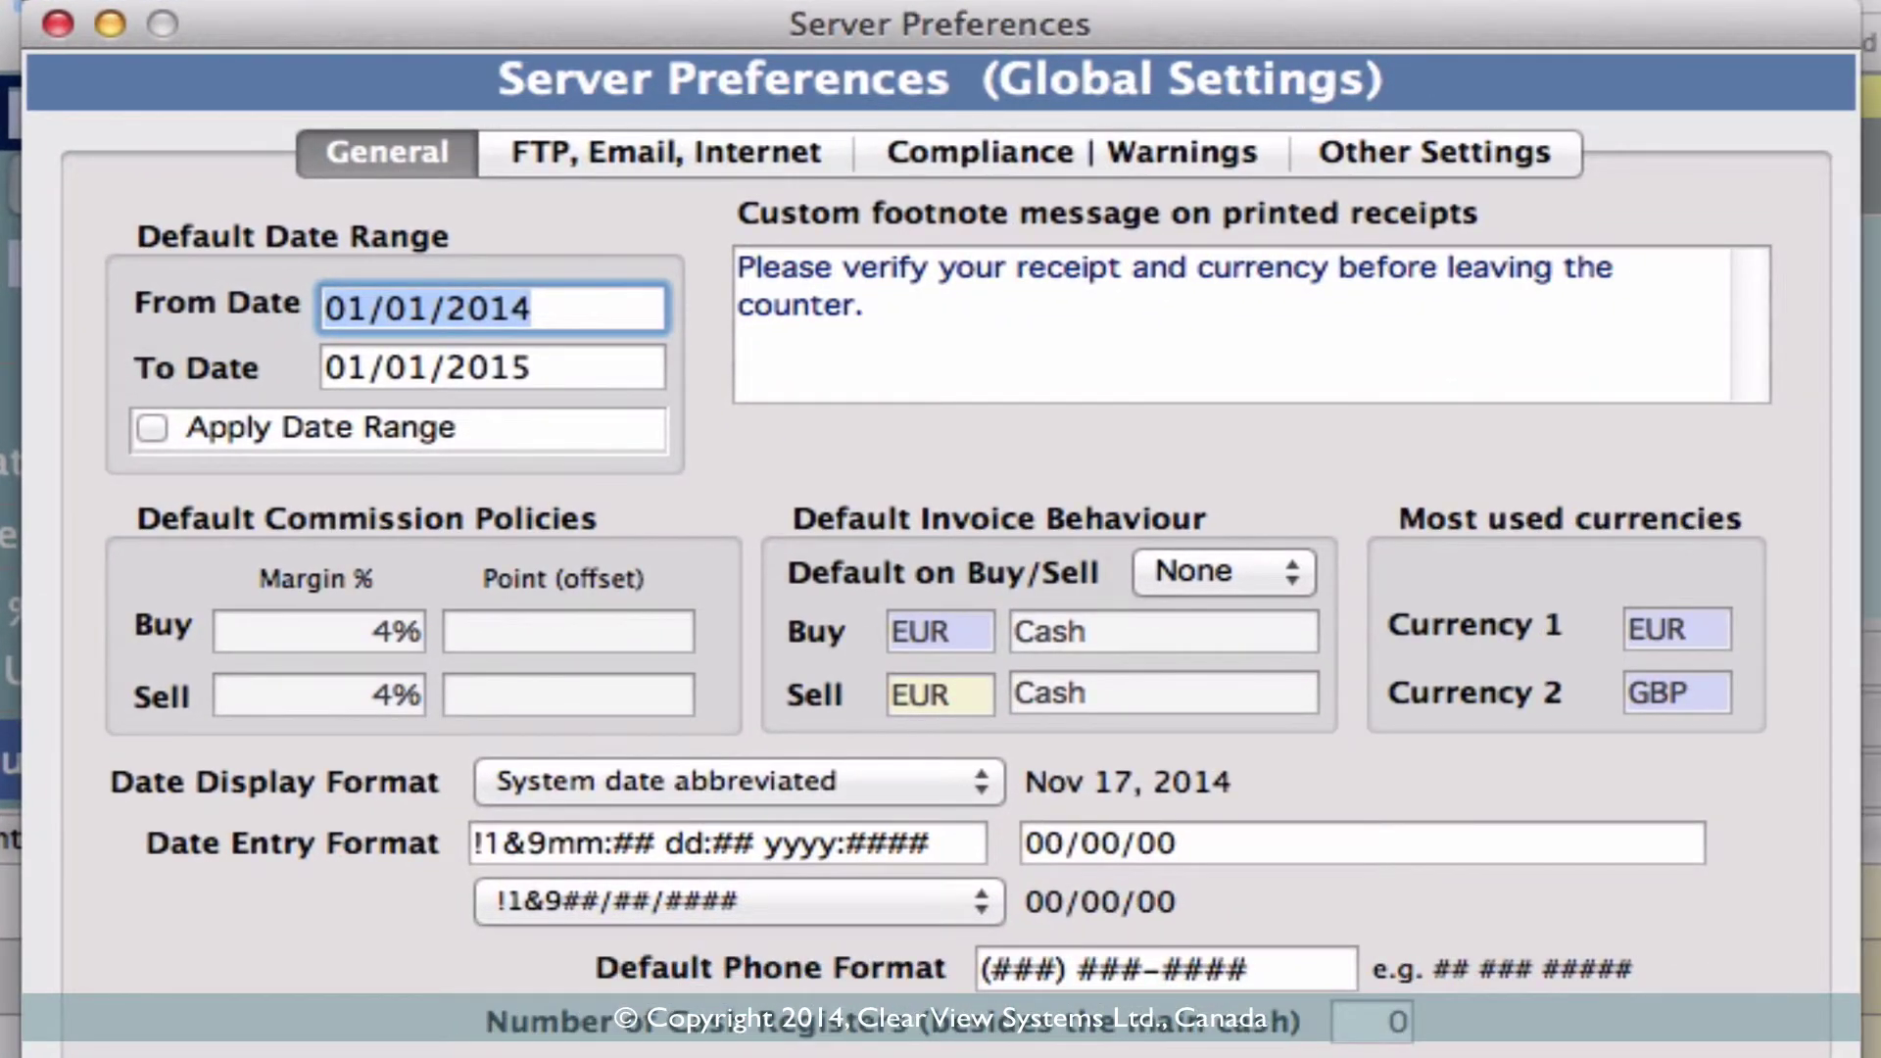
pyautogui.click(1072, 154)
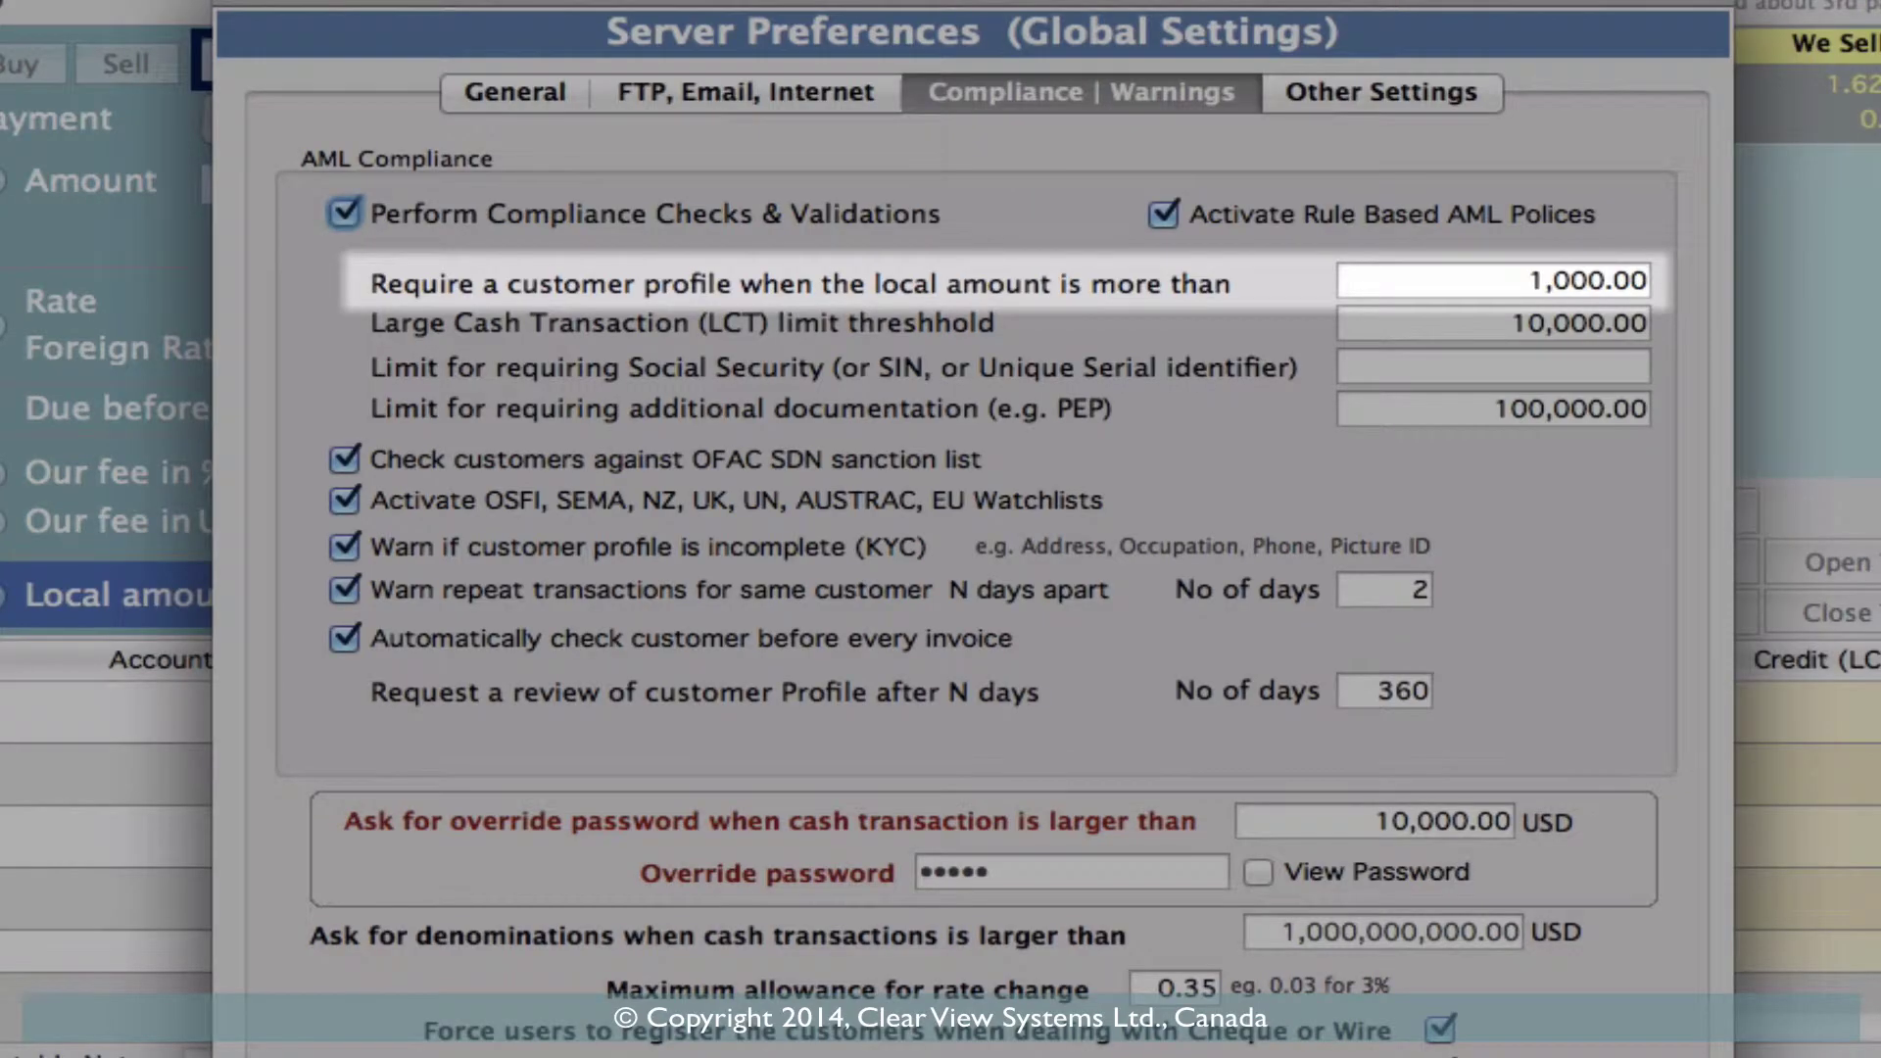
pyautogui.click(1579, 281)
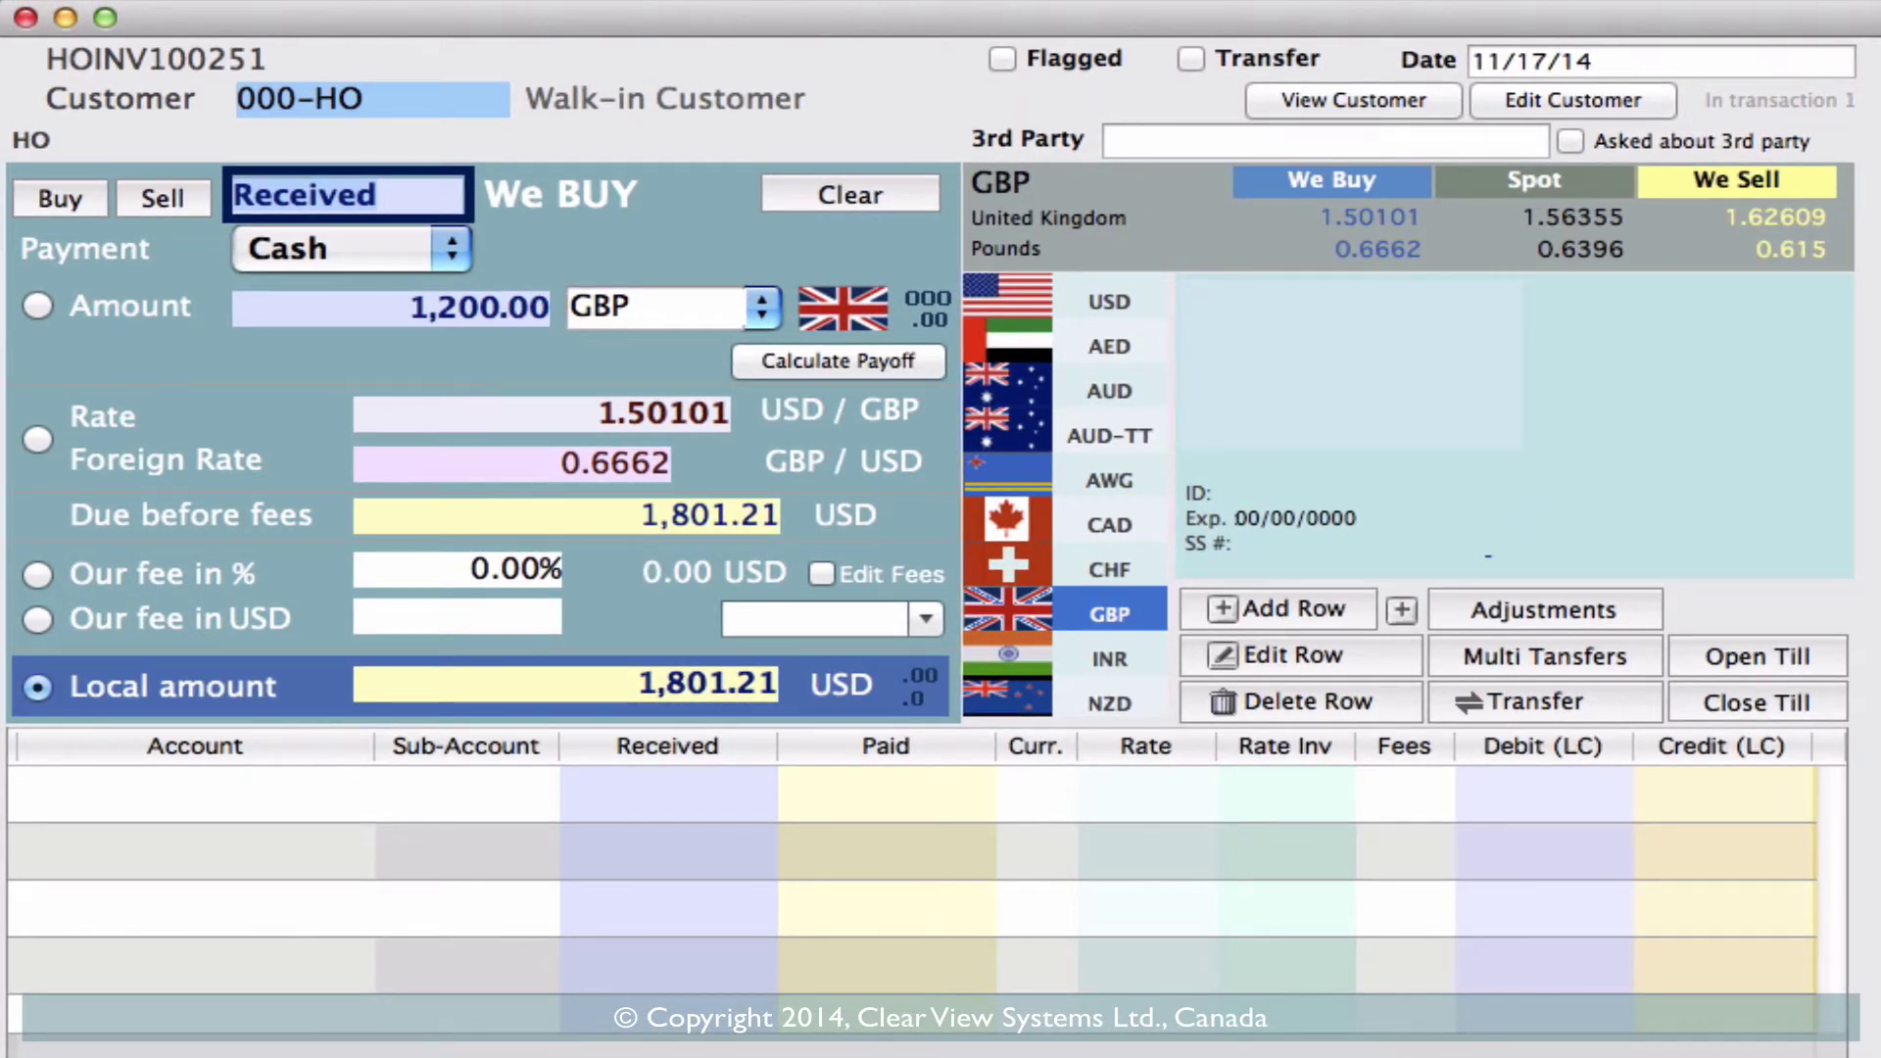
# - Replace the walk-in customer on the invoice with a registered customer found by first name
pyautogui.click(338, 99)
pyautogui.click(361, 99)
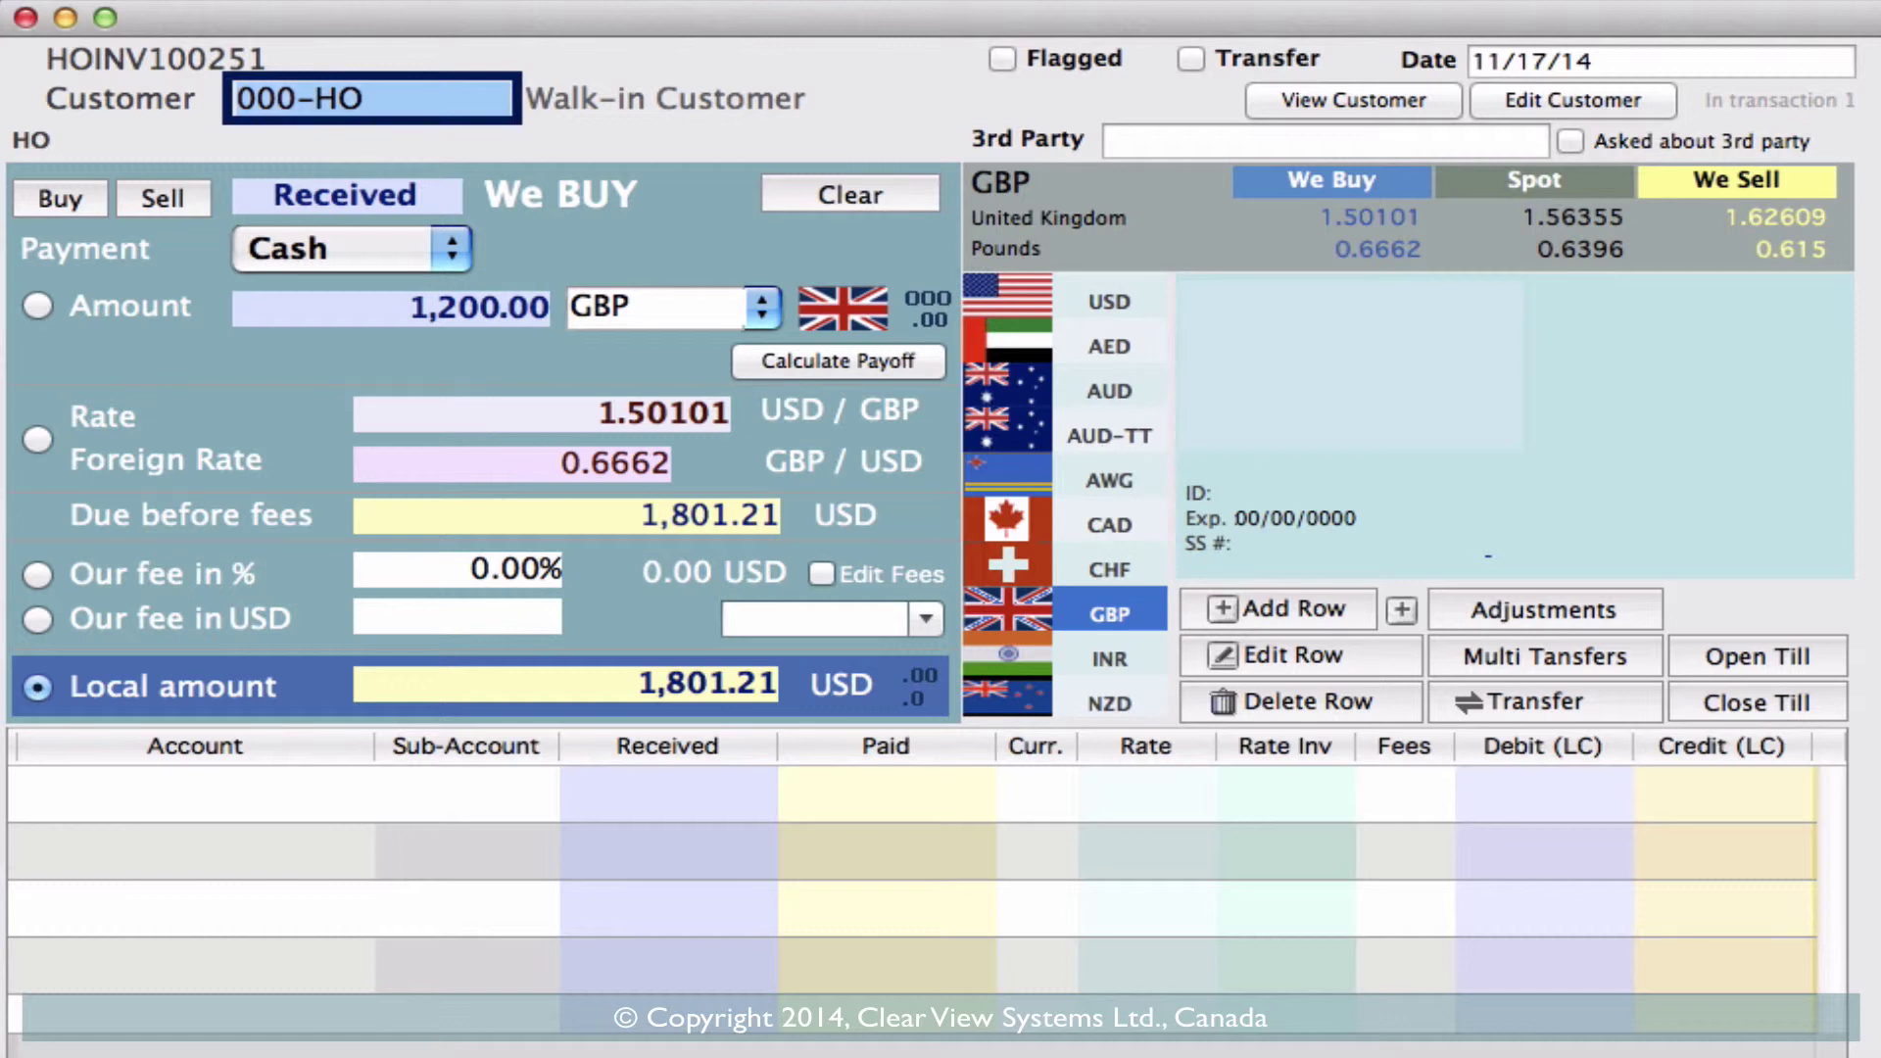
pyautogui.press('BackSpace')
pyautogui.press('BackSpace')
pyautogui.press('BackSpace')
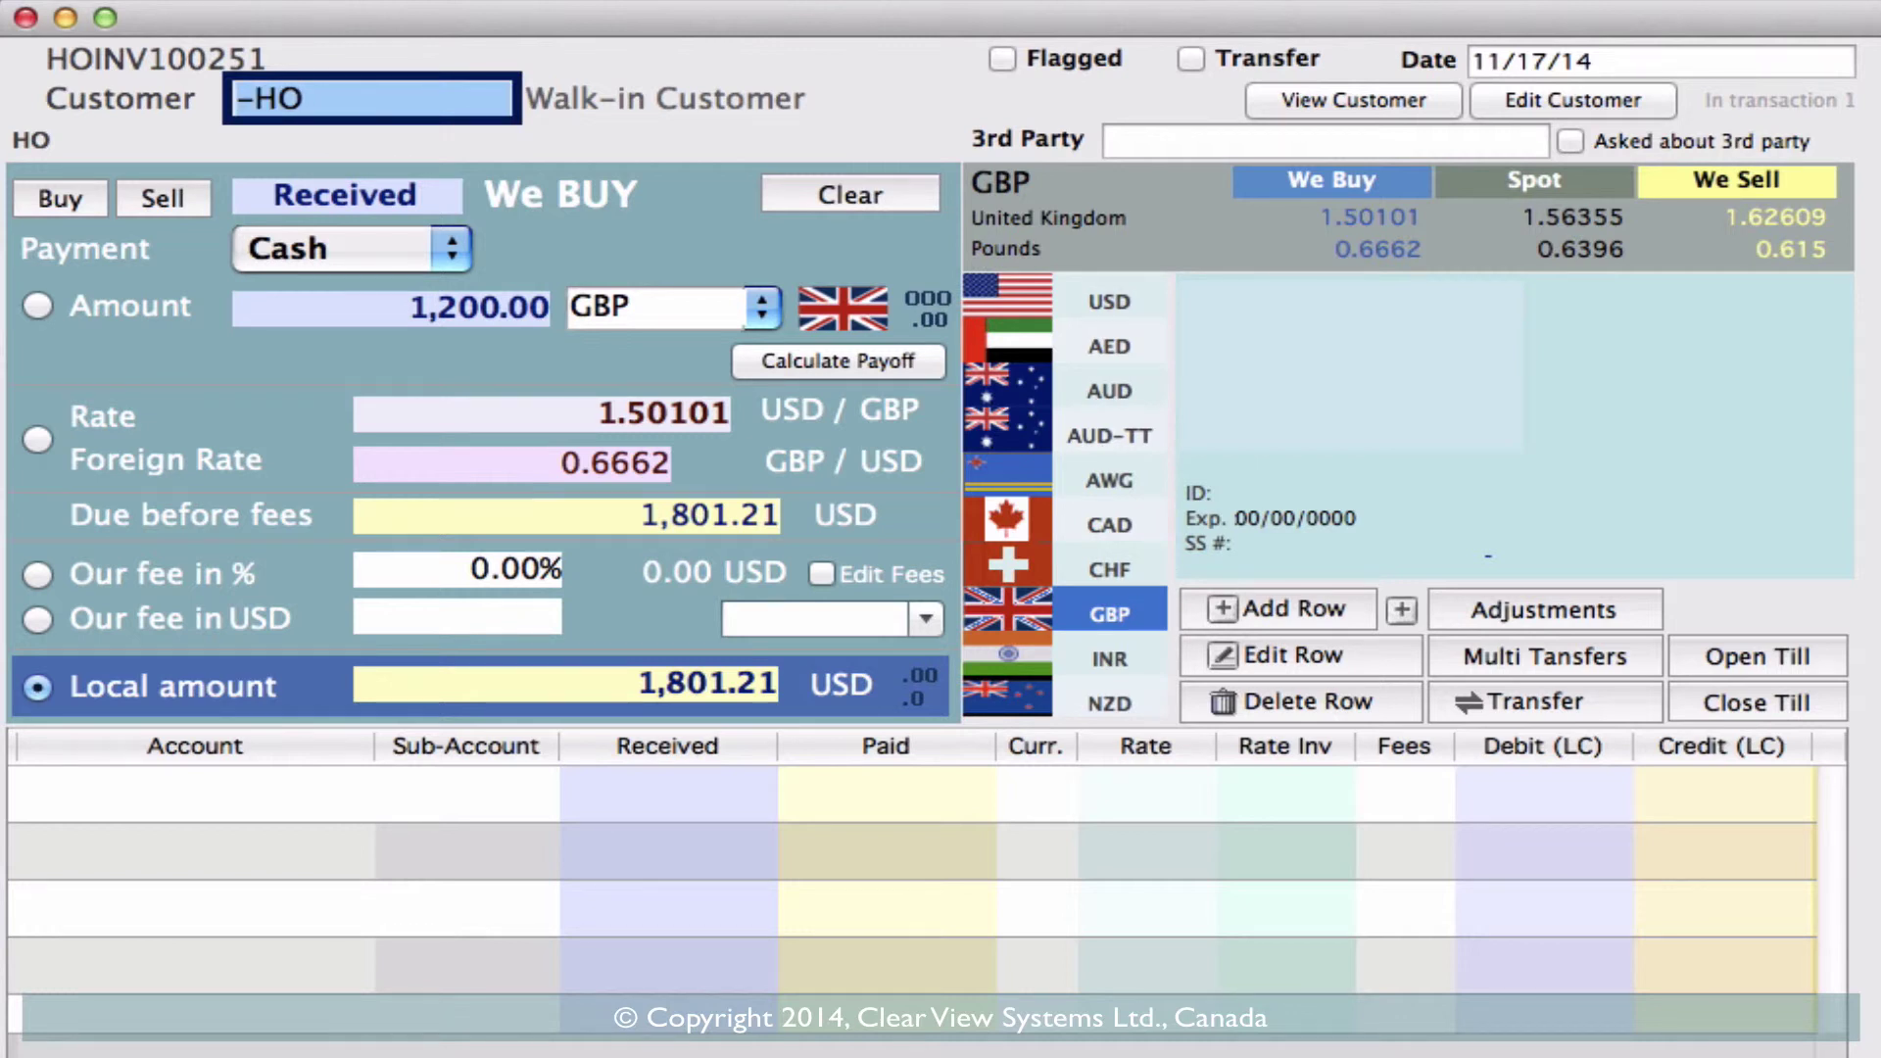
pyautogui.press('Right')
pyautogui.press('Right')
pyautogui.press('Right')
pyautogui.press('BackSpace')
pyautogui.press('BackSpace')
pyautogui.press('BackSpace')
pyautogui.write('jessica')
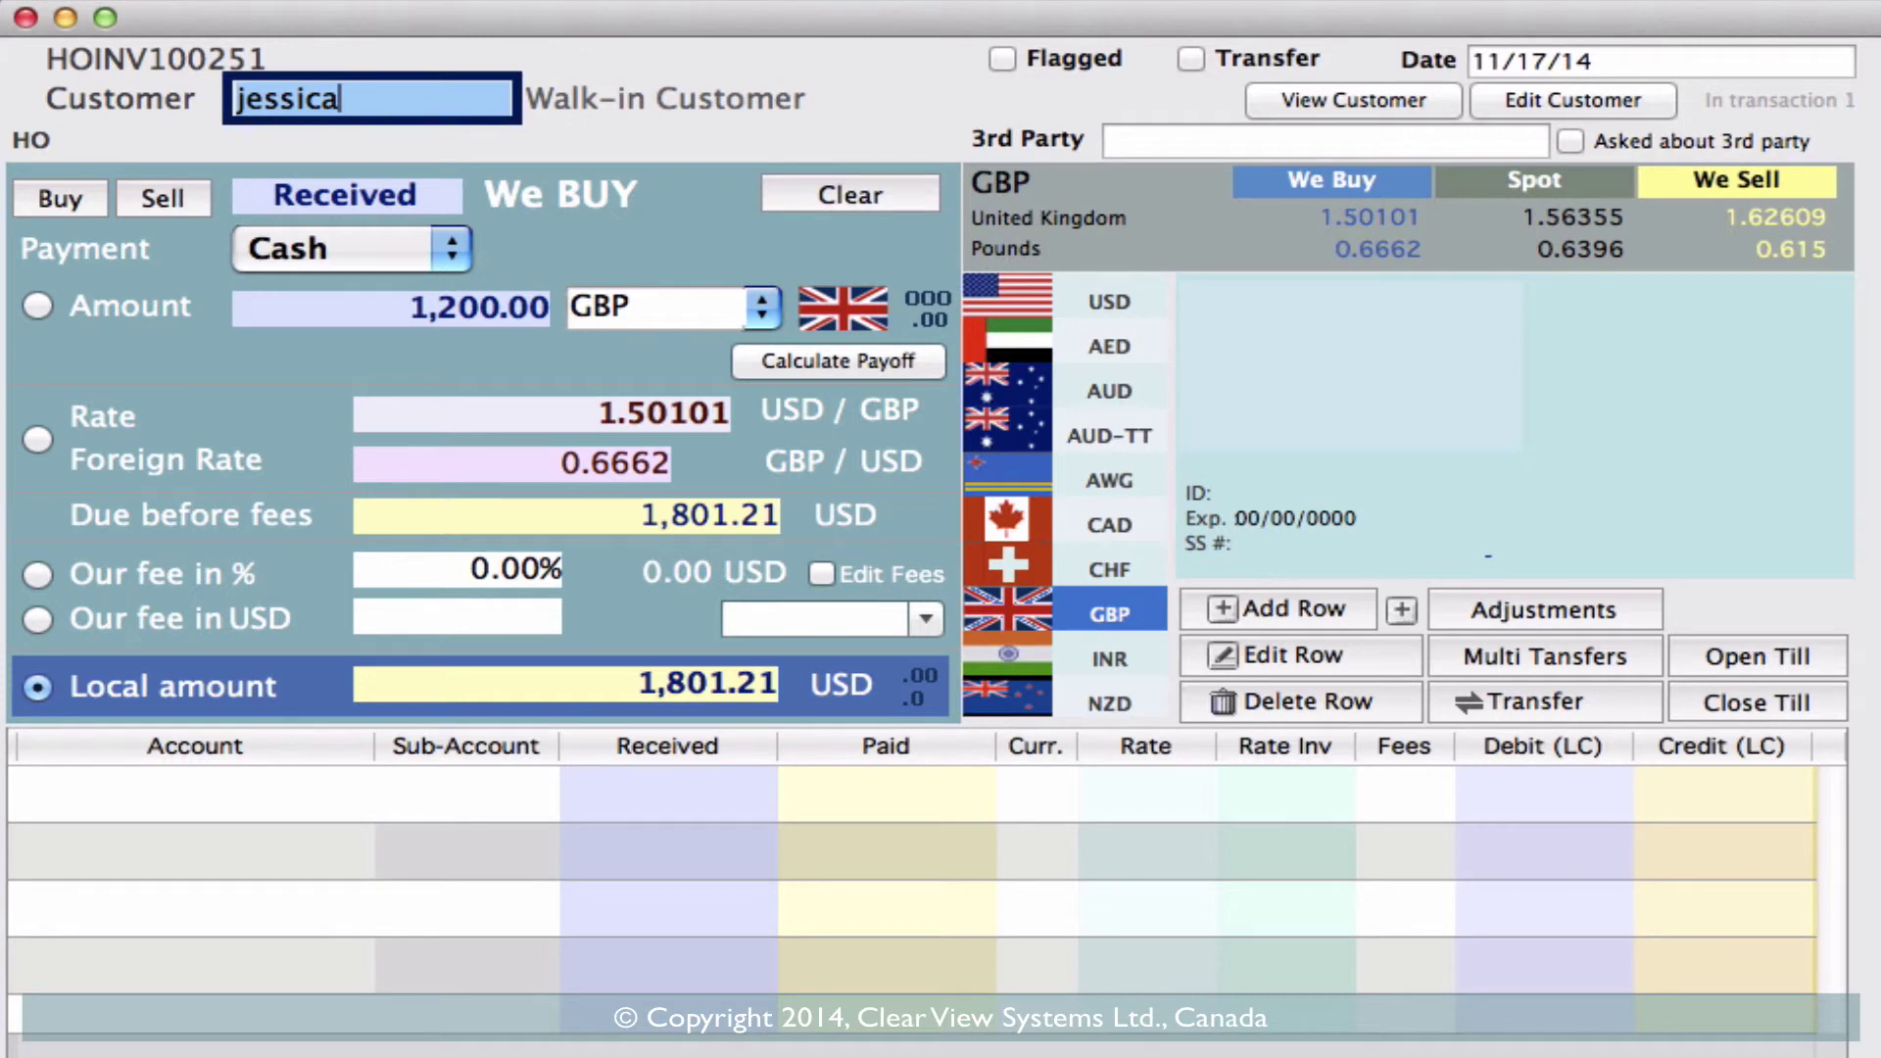
pyautogui.press('Return')
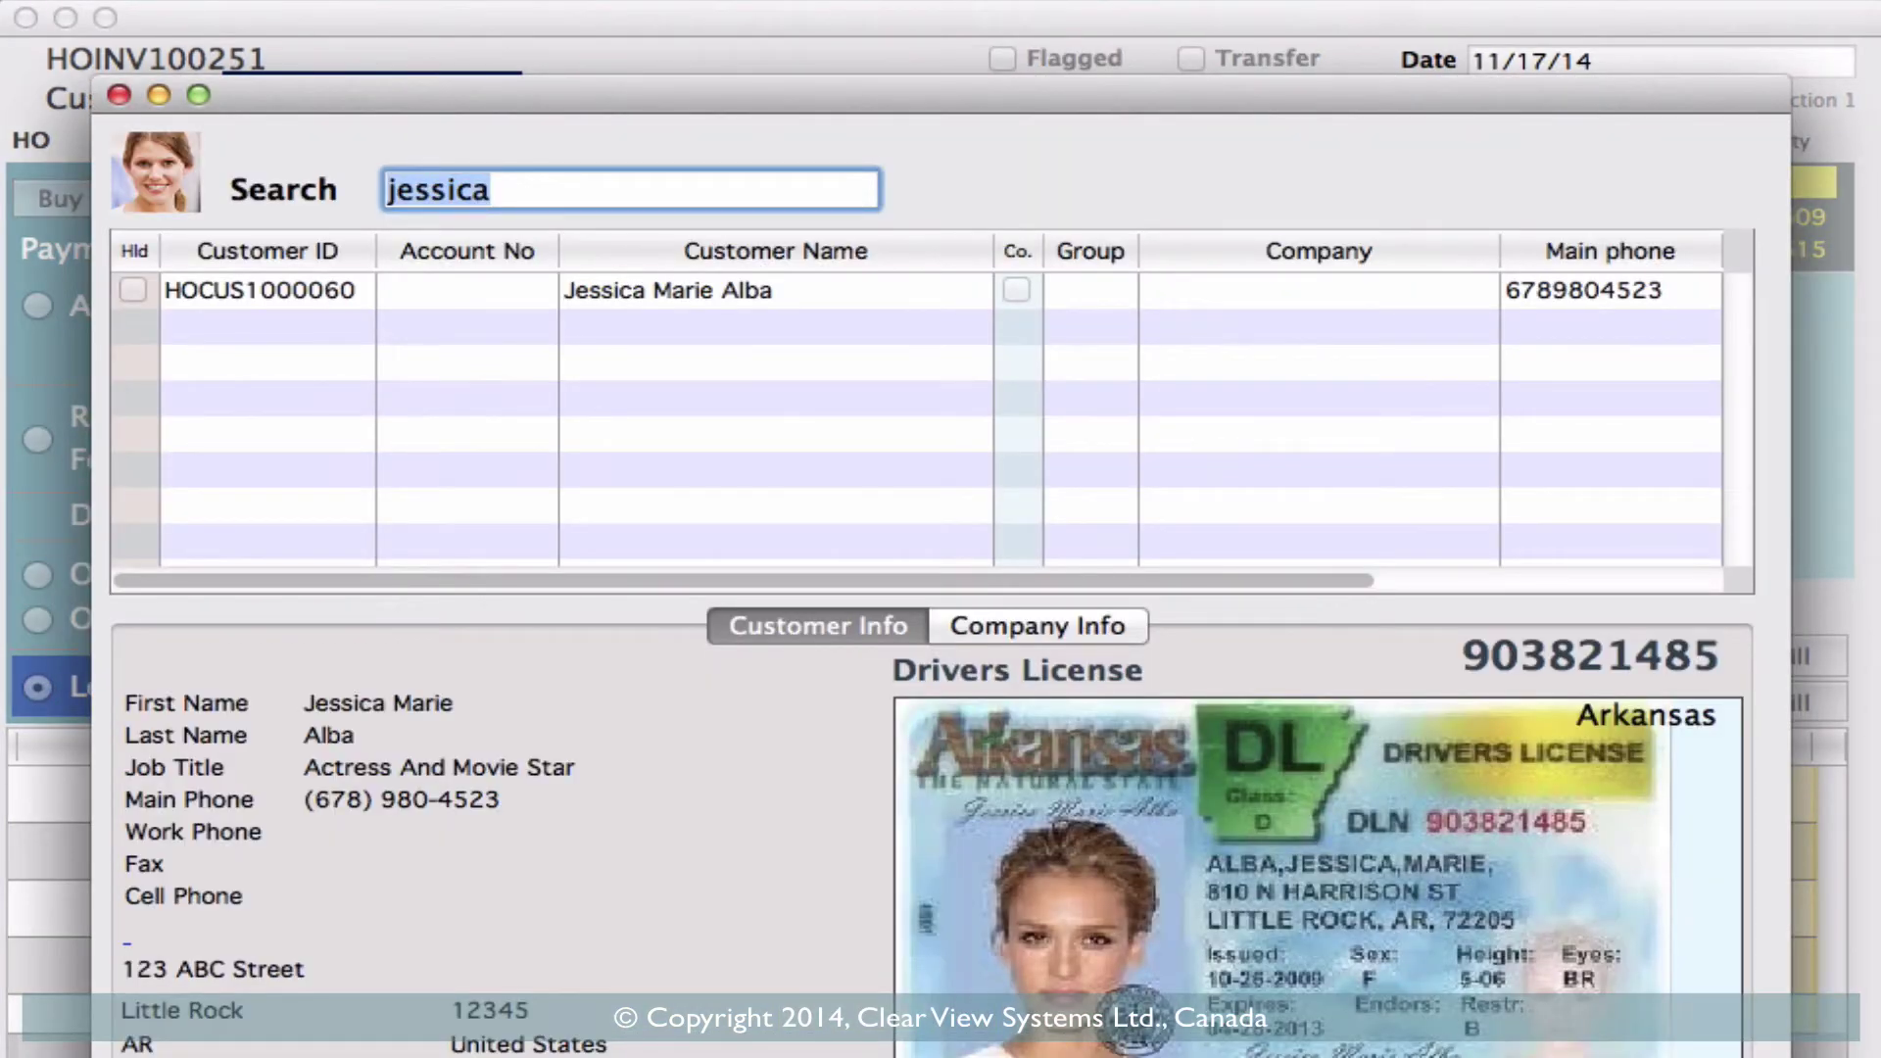
pyautogui.press('Return')
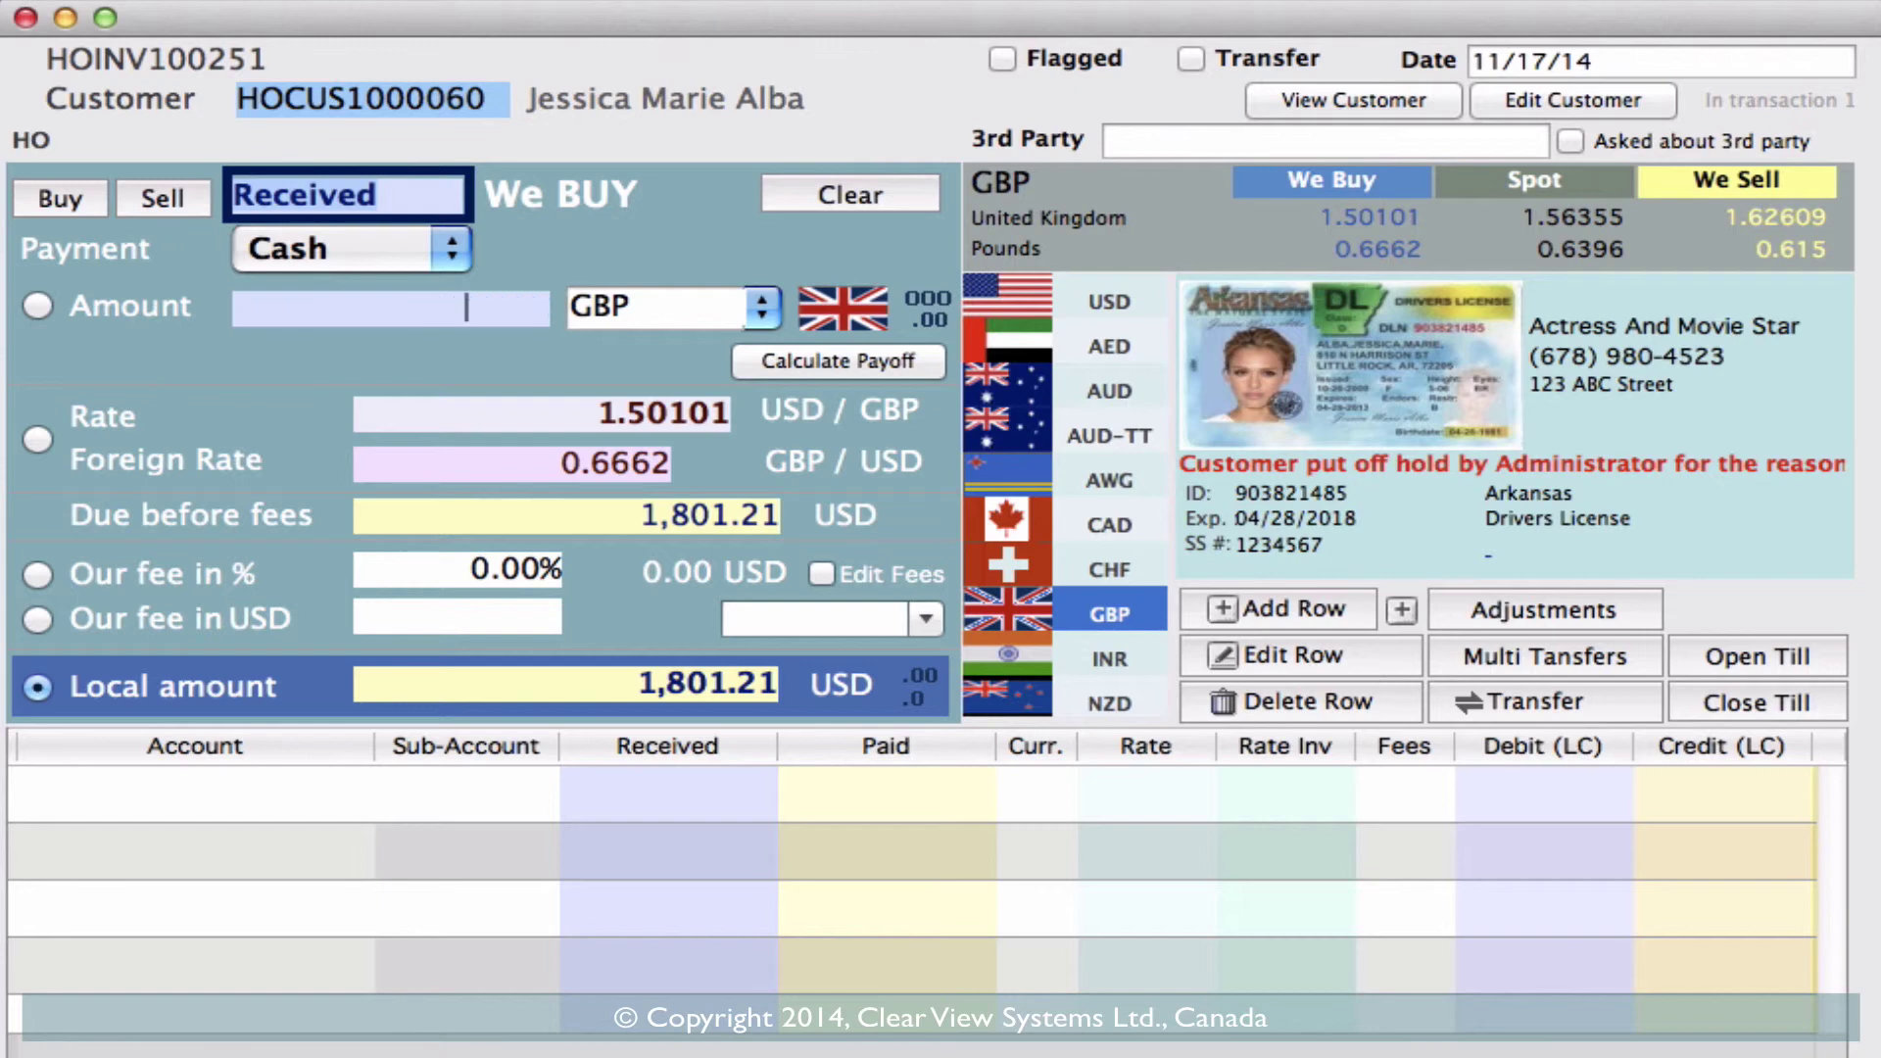
# - Charge a flat fee of 2 USD on the GBP purchase and add its row and the balancing USD cash payout row
pyautogui.press('Tab')
pyautogui.press('Tab')
pyautogui.press('Tab')
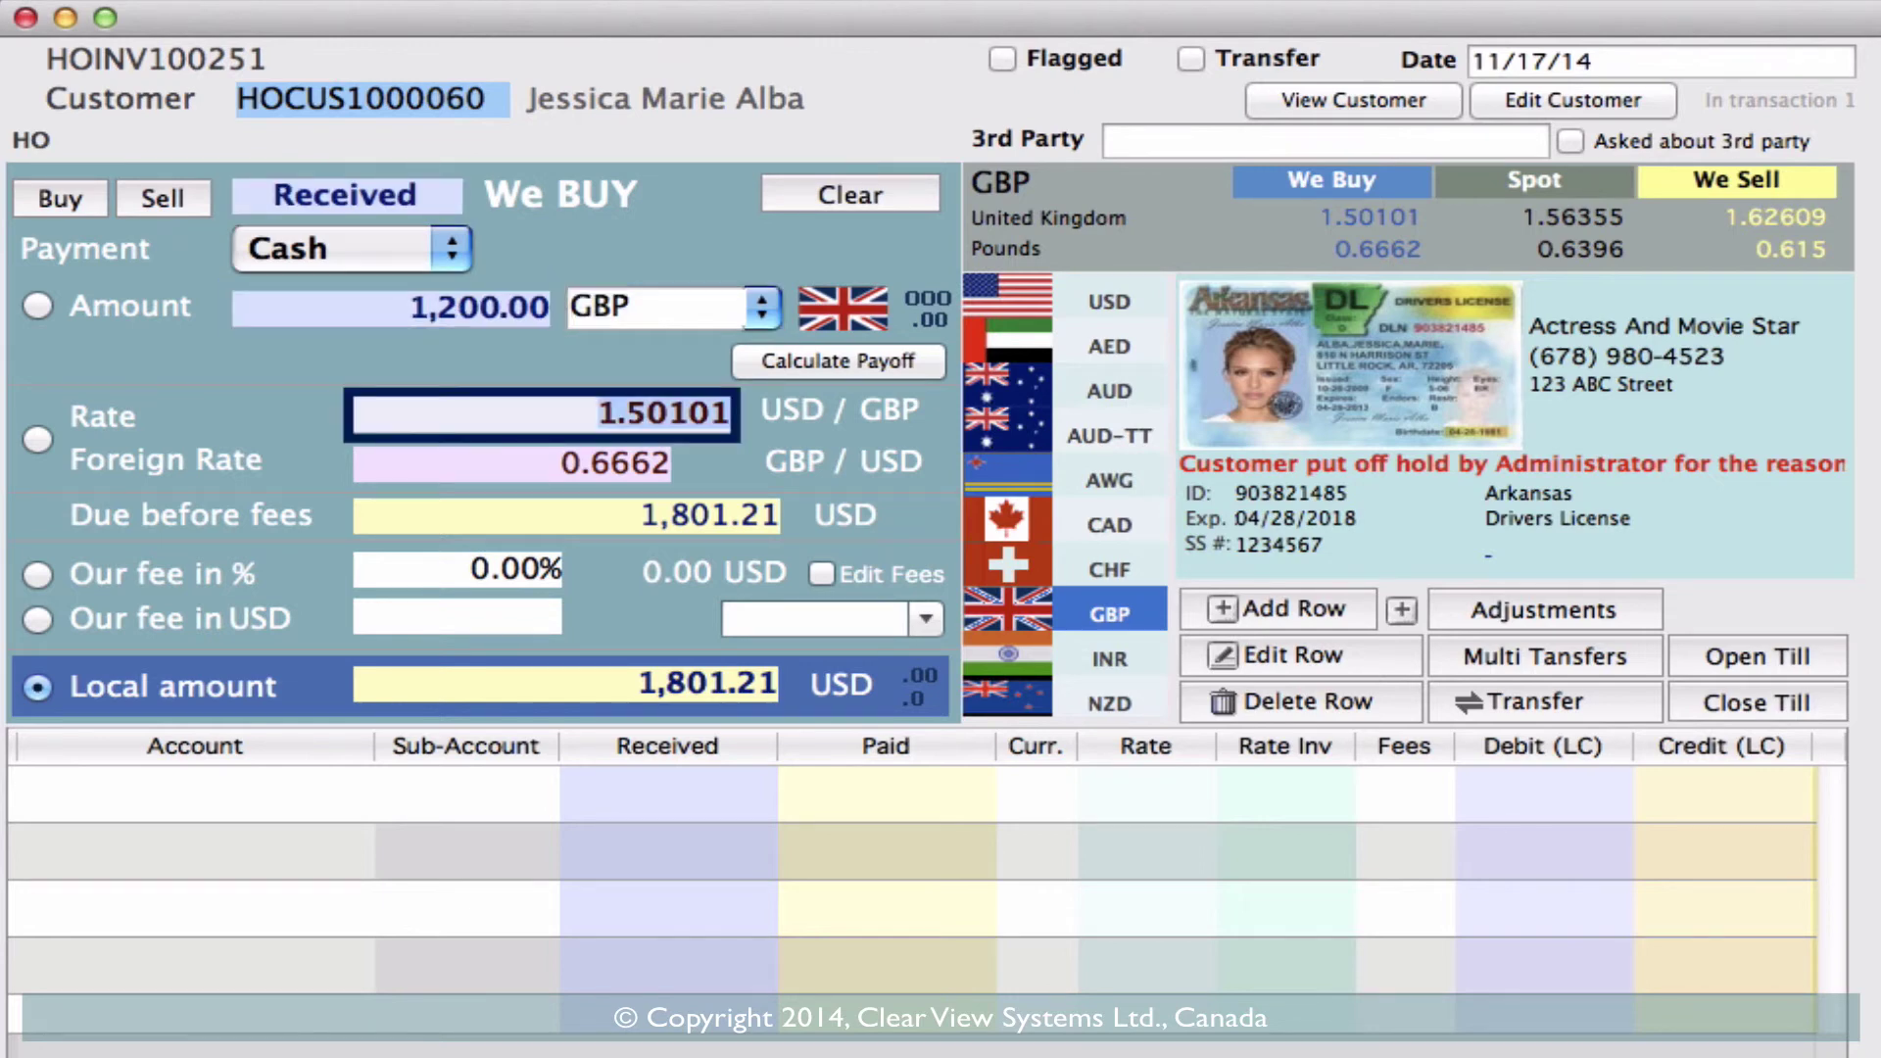
pyautogui.press('Tab')
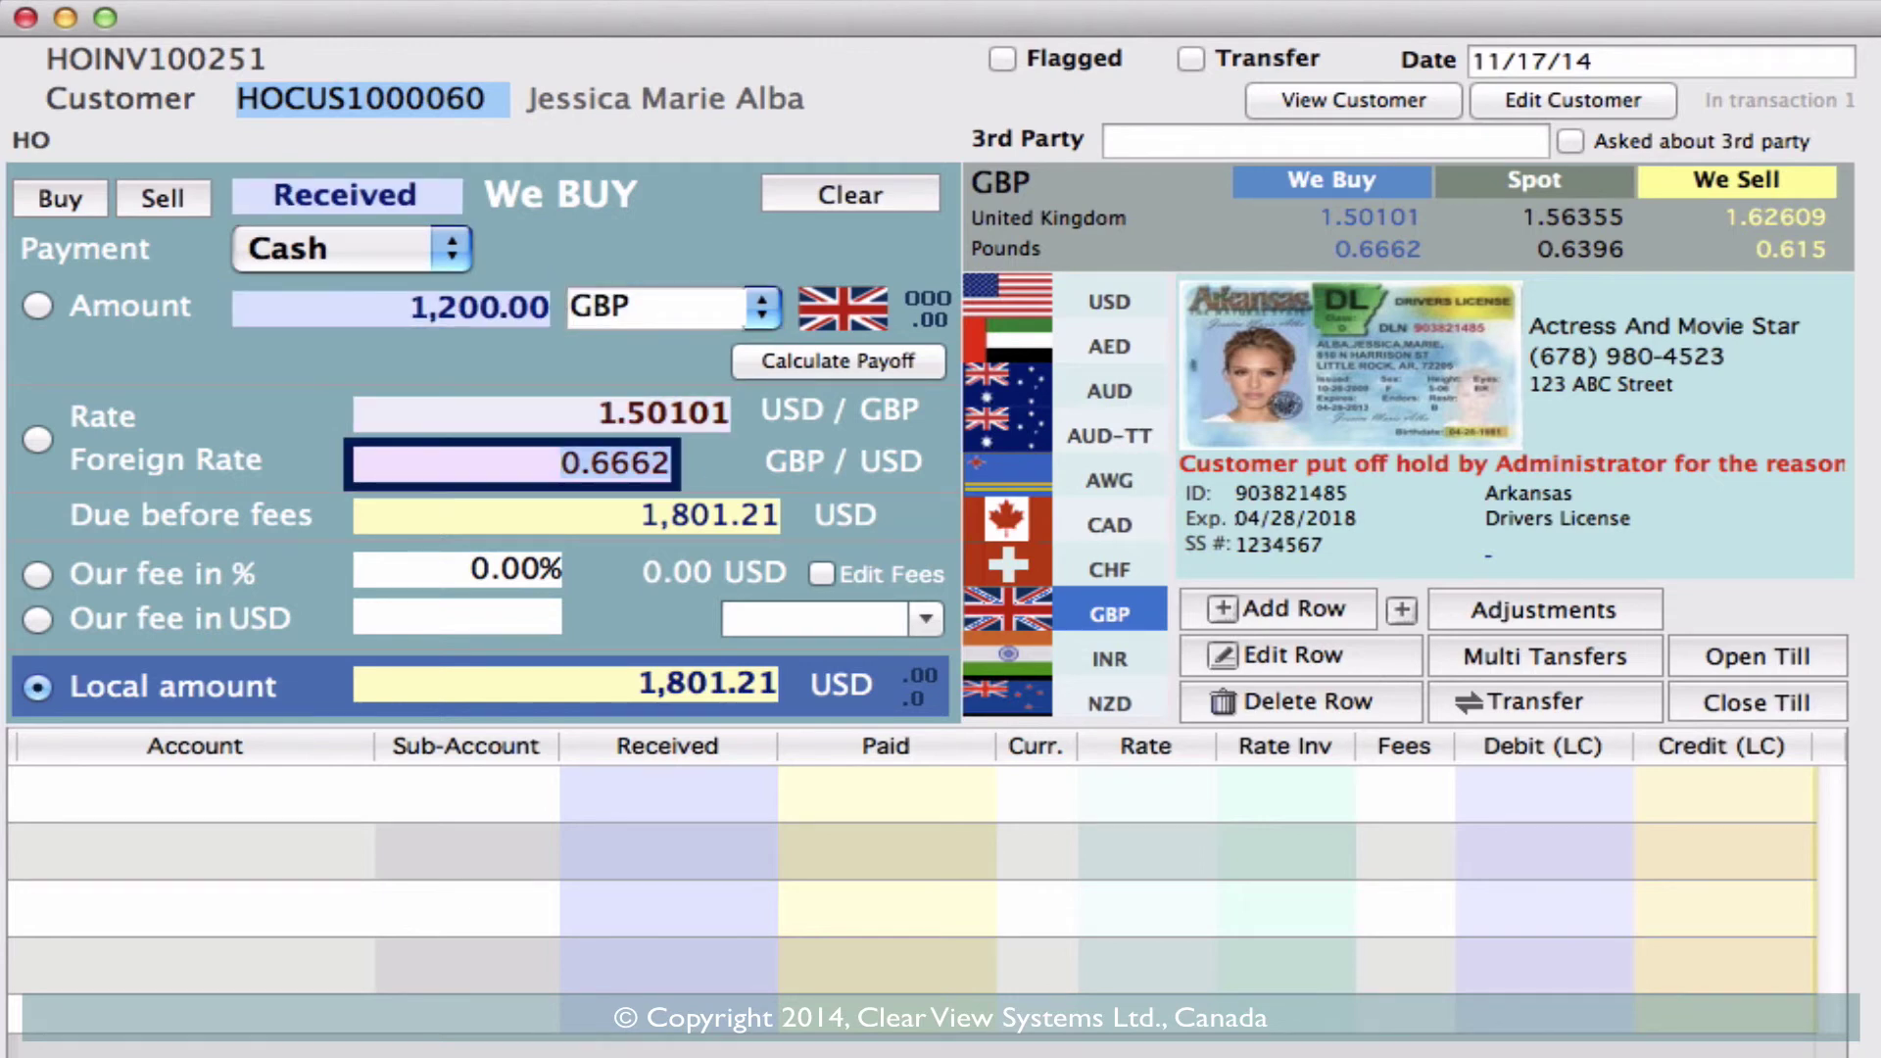
pyautogui.press('Tab')
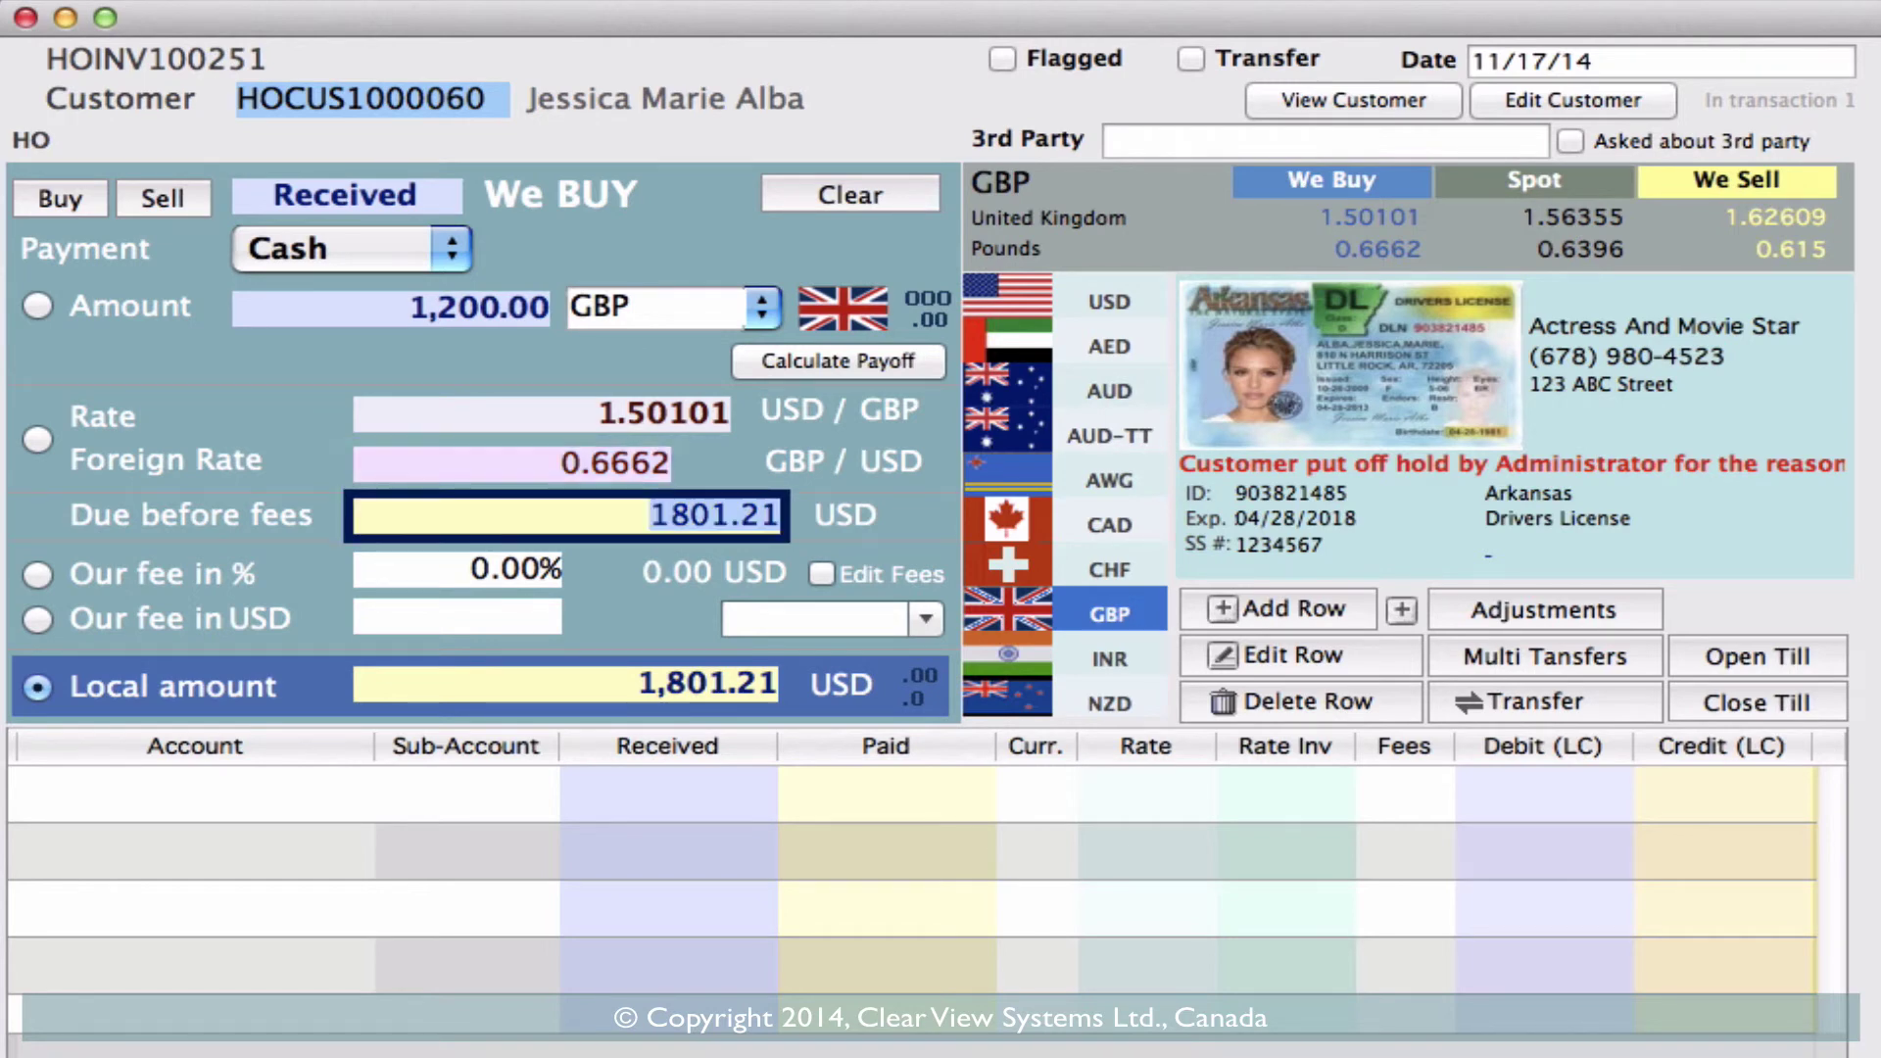
pyautogui.press('Tab')
pyautogui.press('Tab')
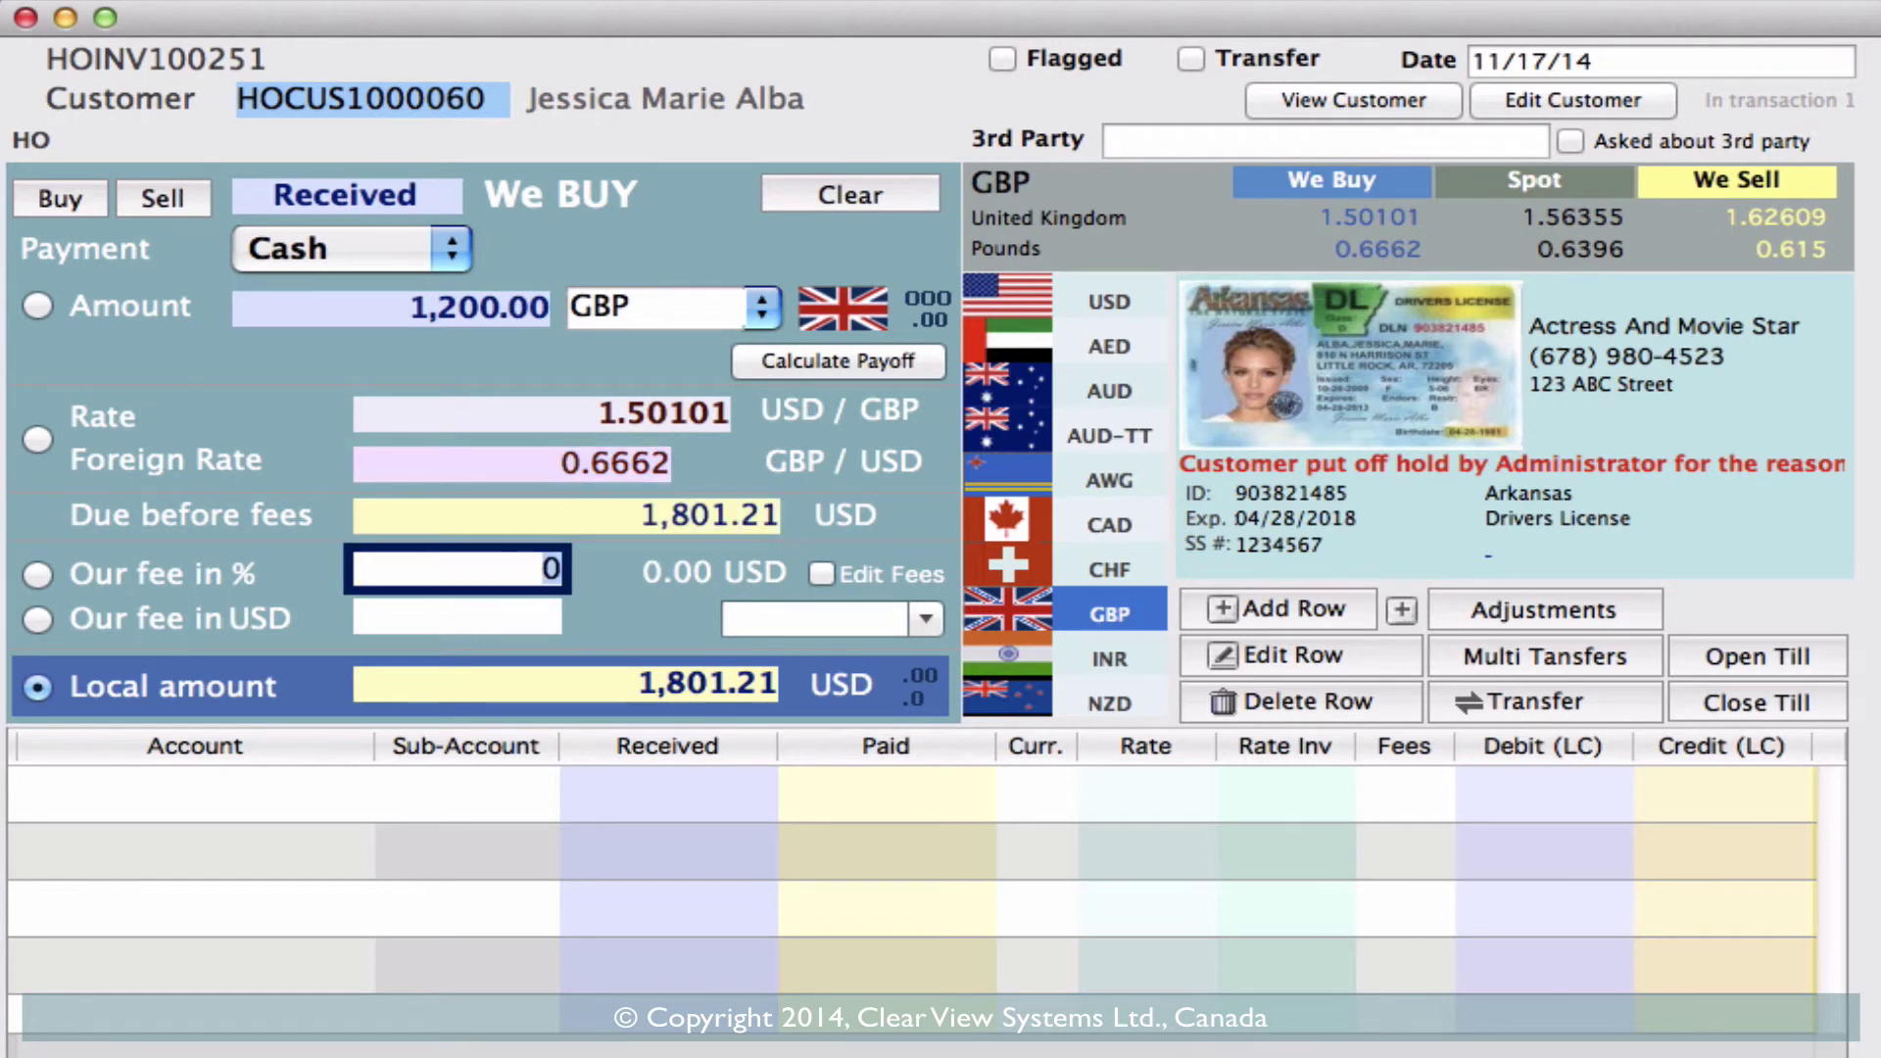
pyautogui.write('2')
pyautogui.press('Tab')
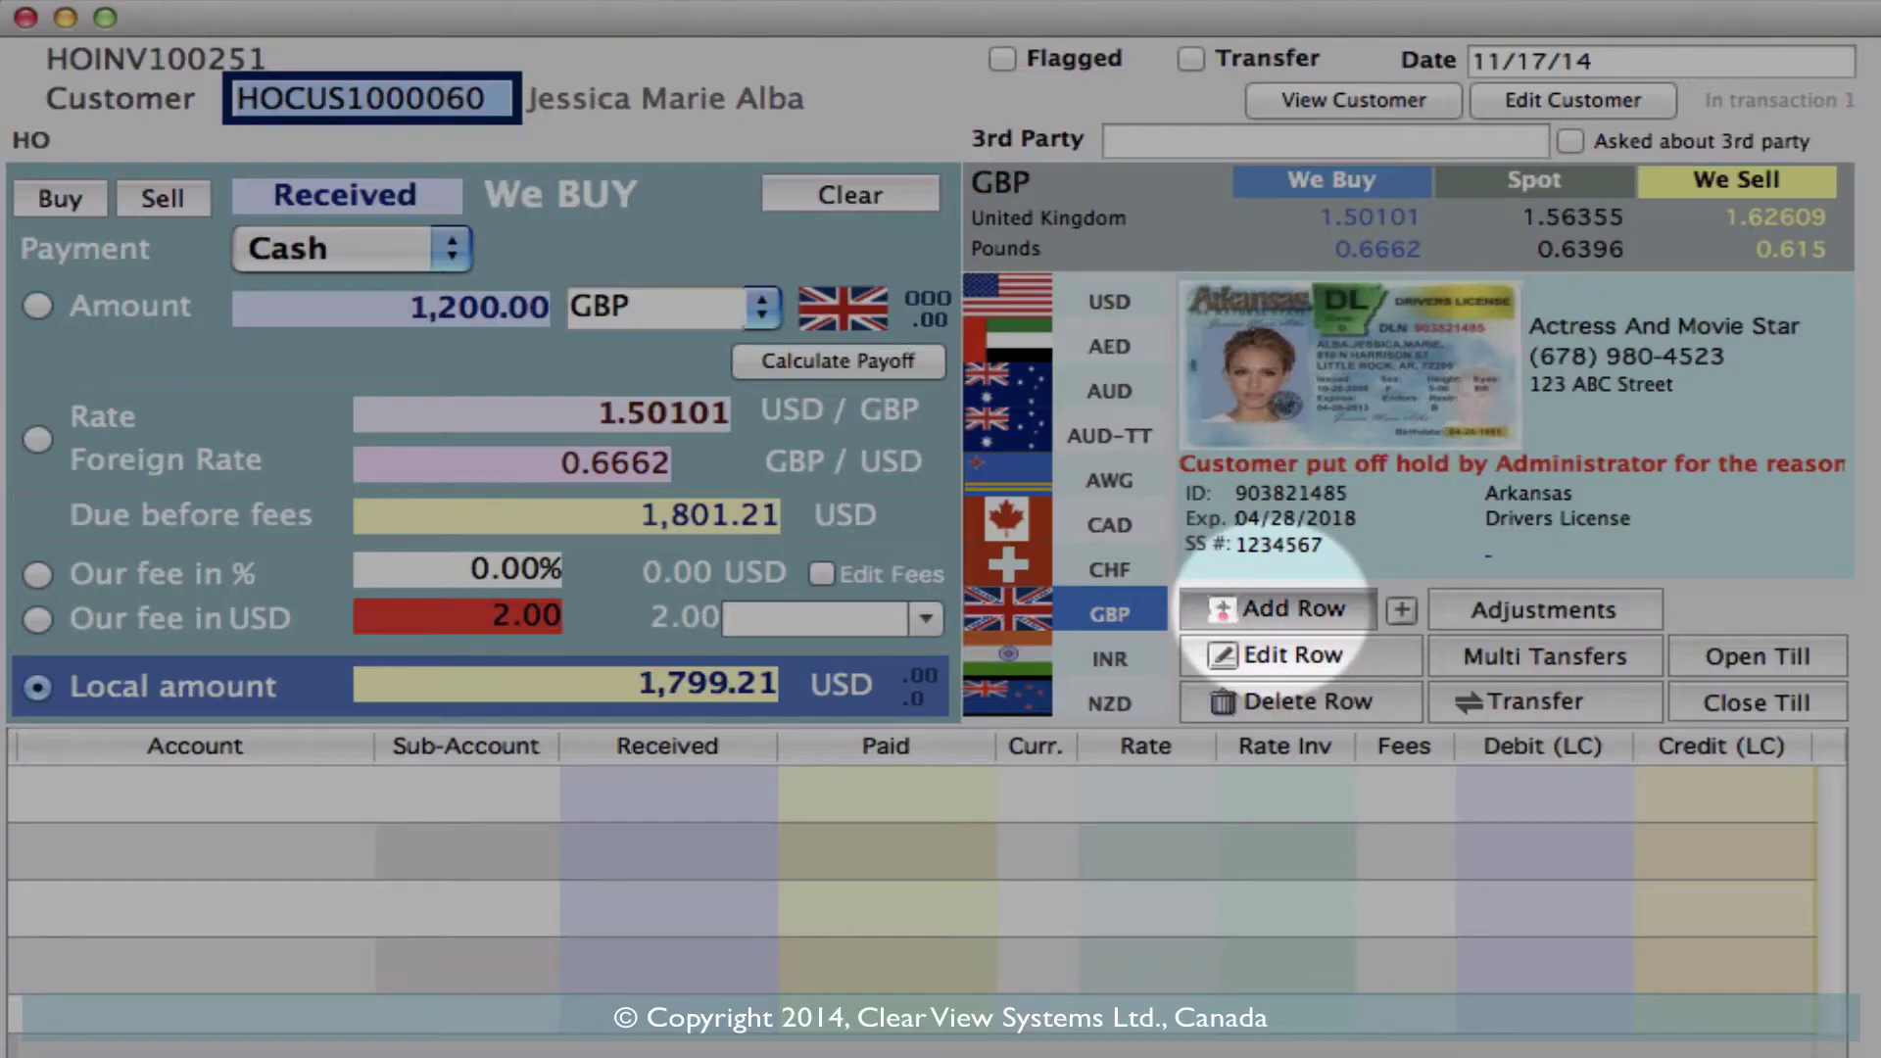
pyautogui.click(1273, 610)
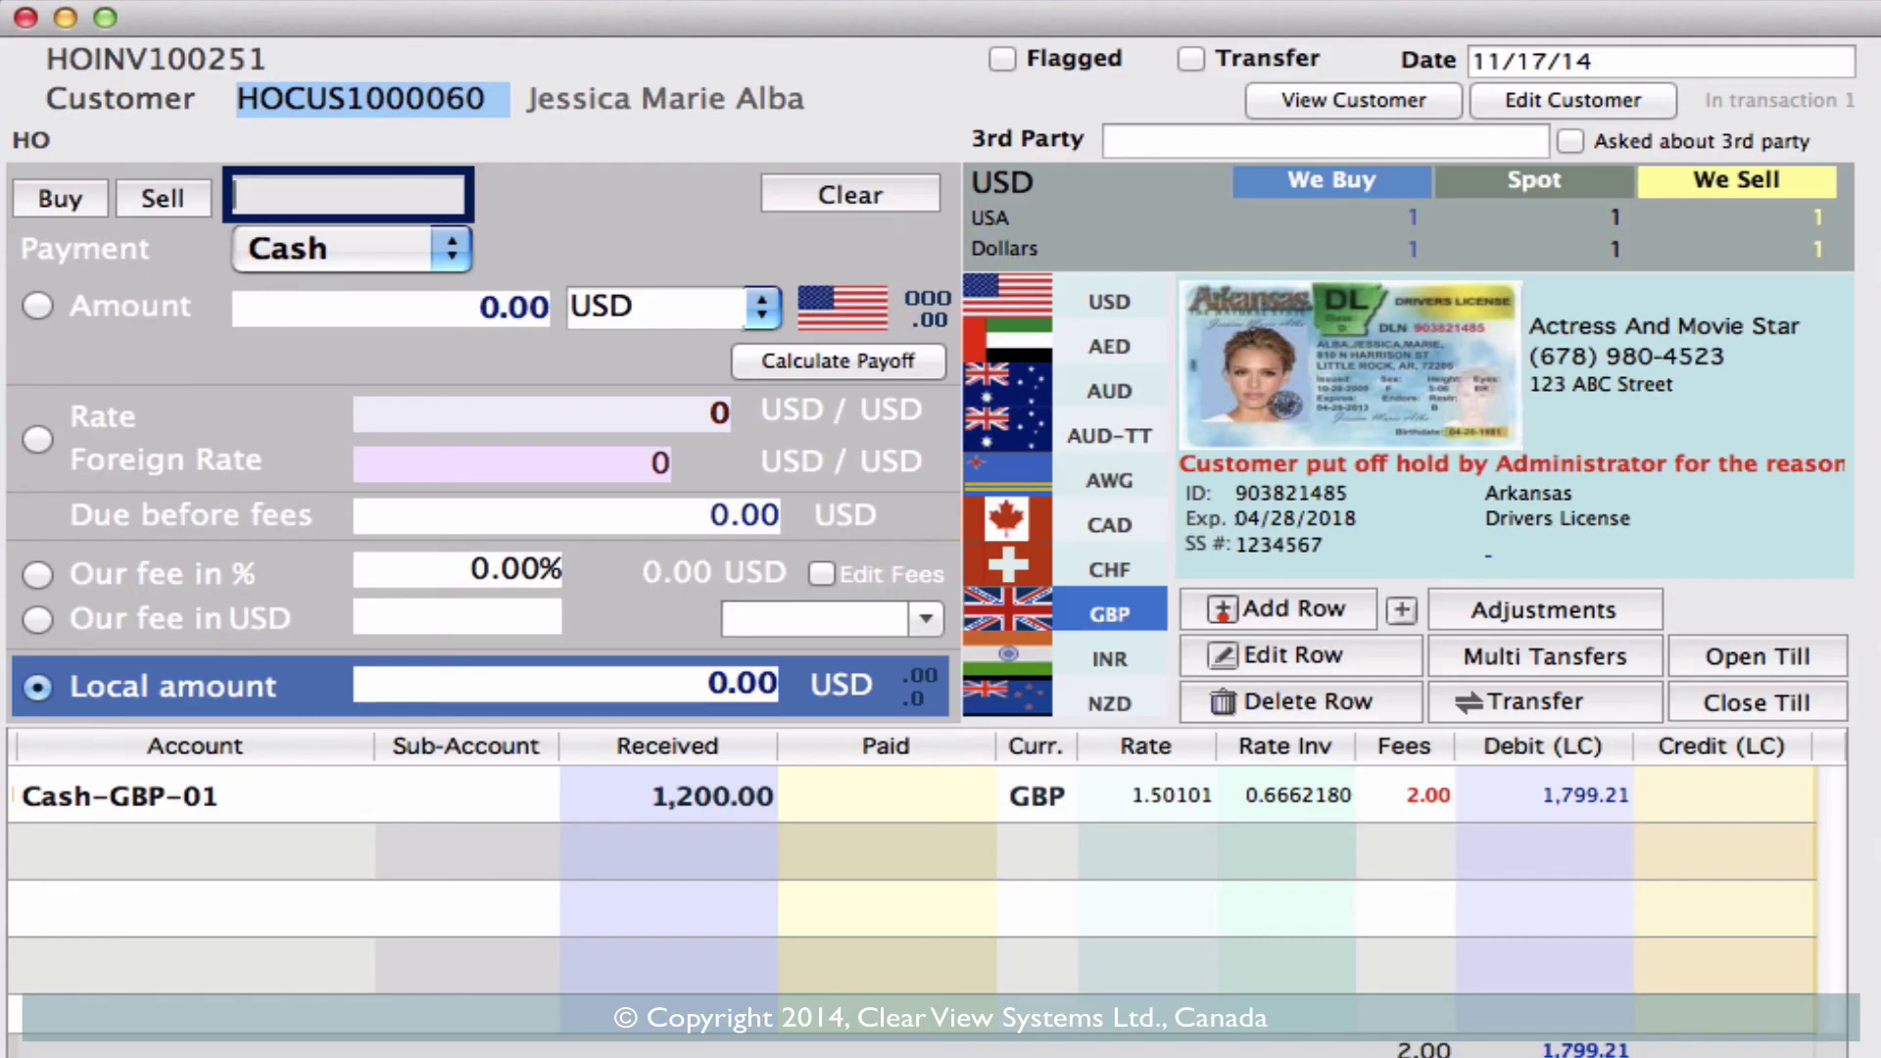
pyautogui.click(1273, 609)
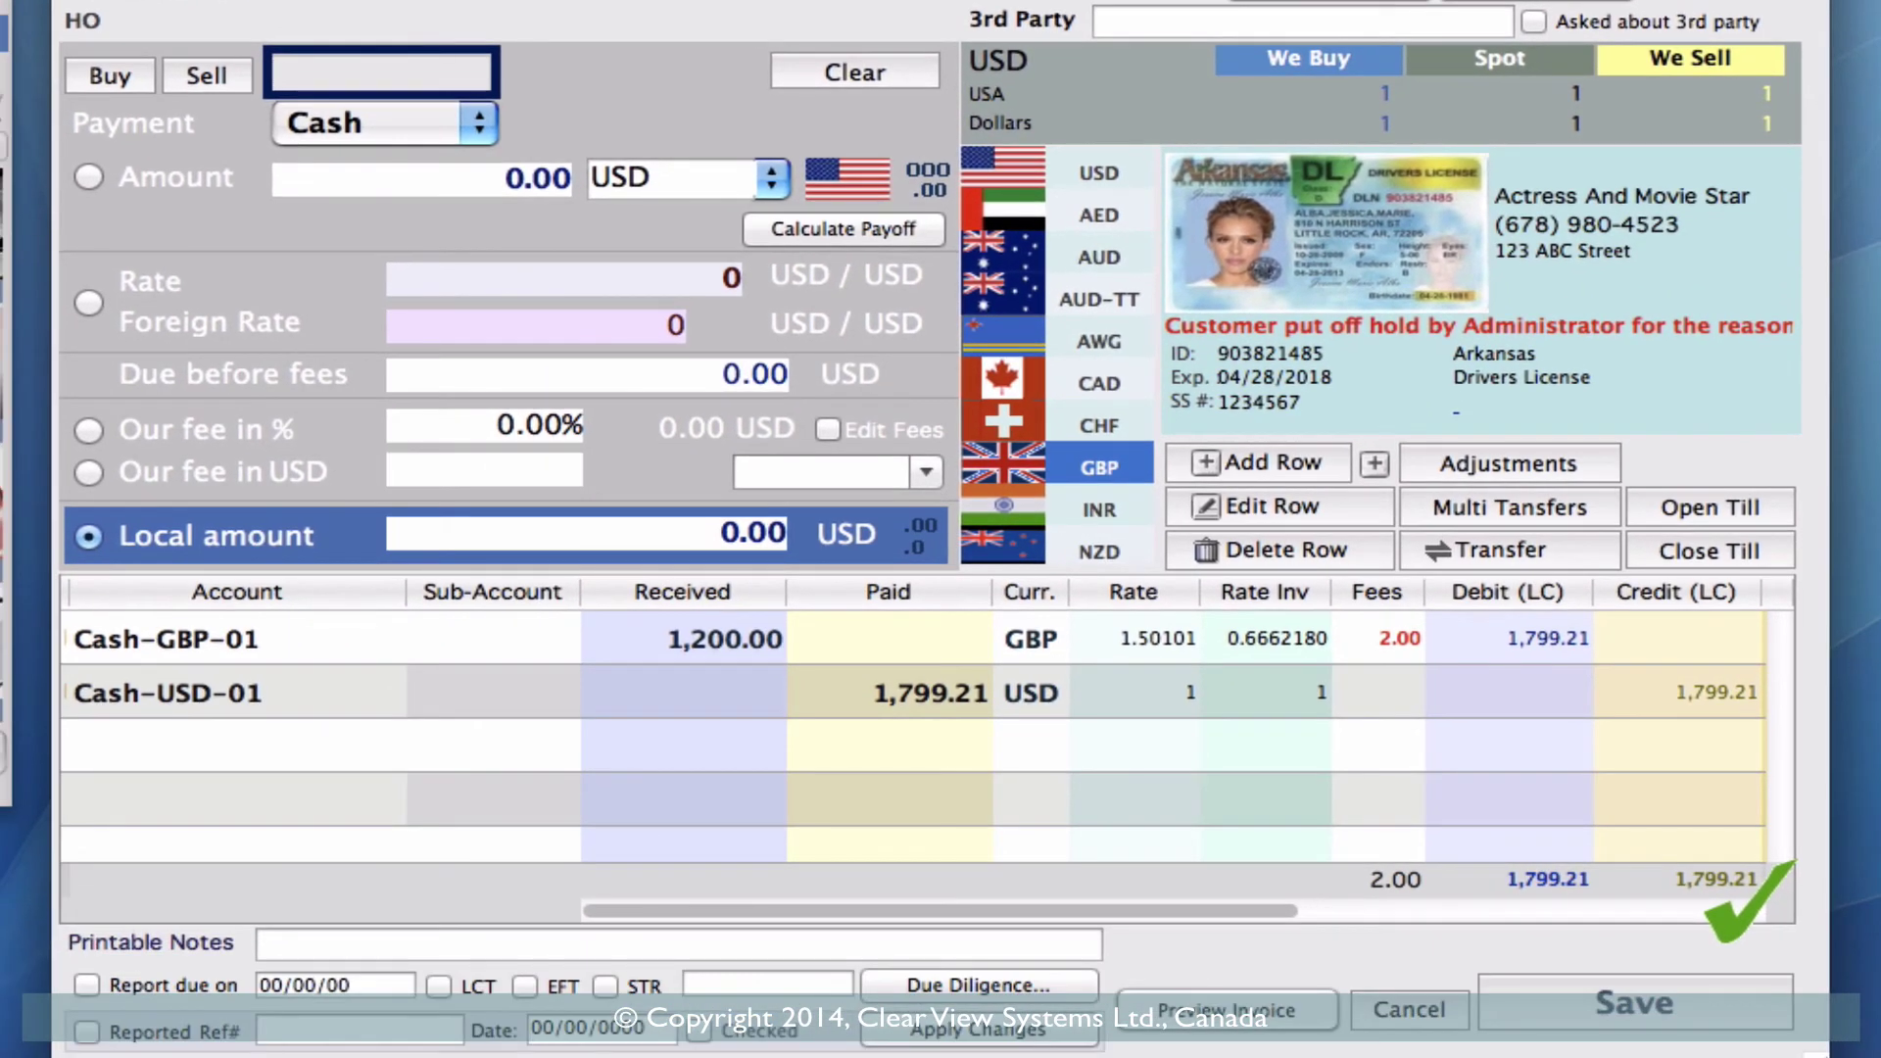
# - Save the GBP purchase invoice and print it with a preview
pyautogui.click(1634, 1004)
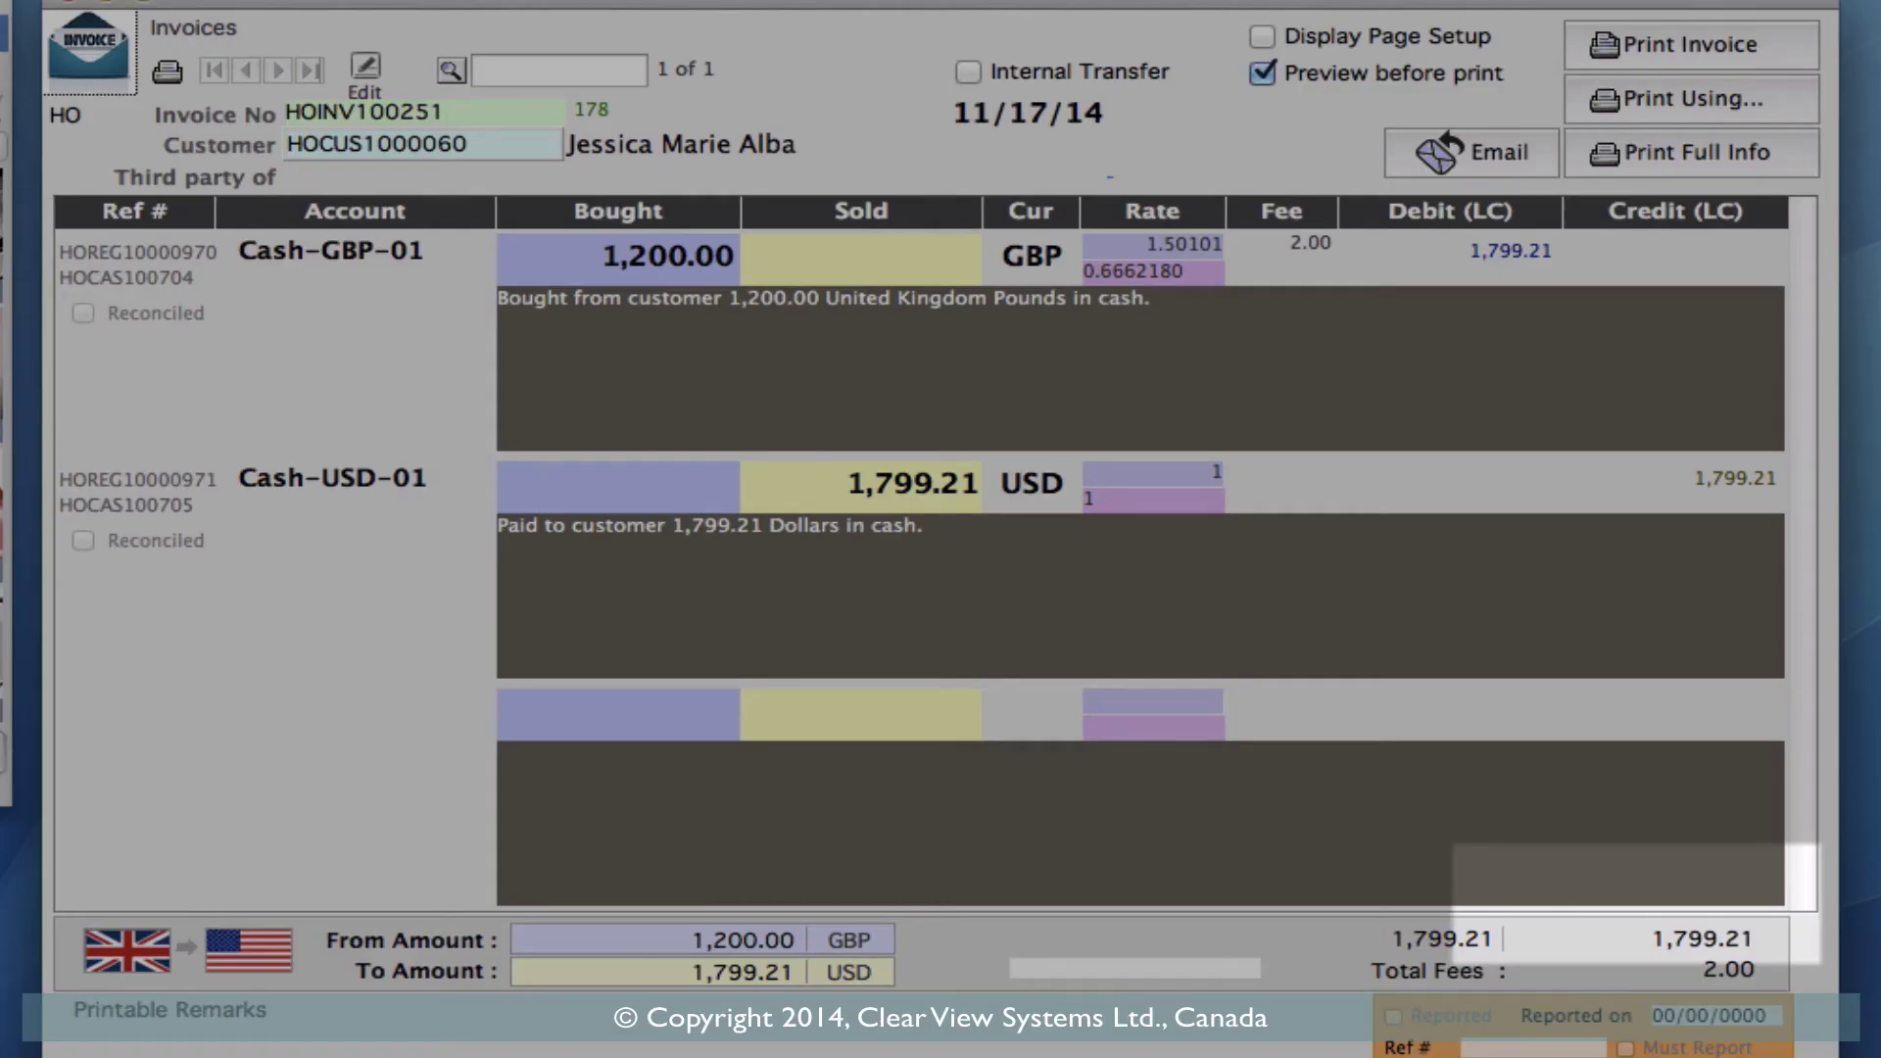
pyautogui.click(1691, 45)
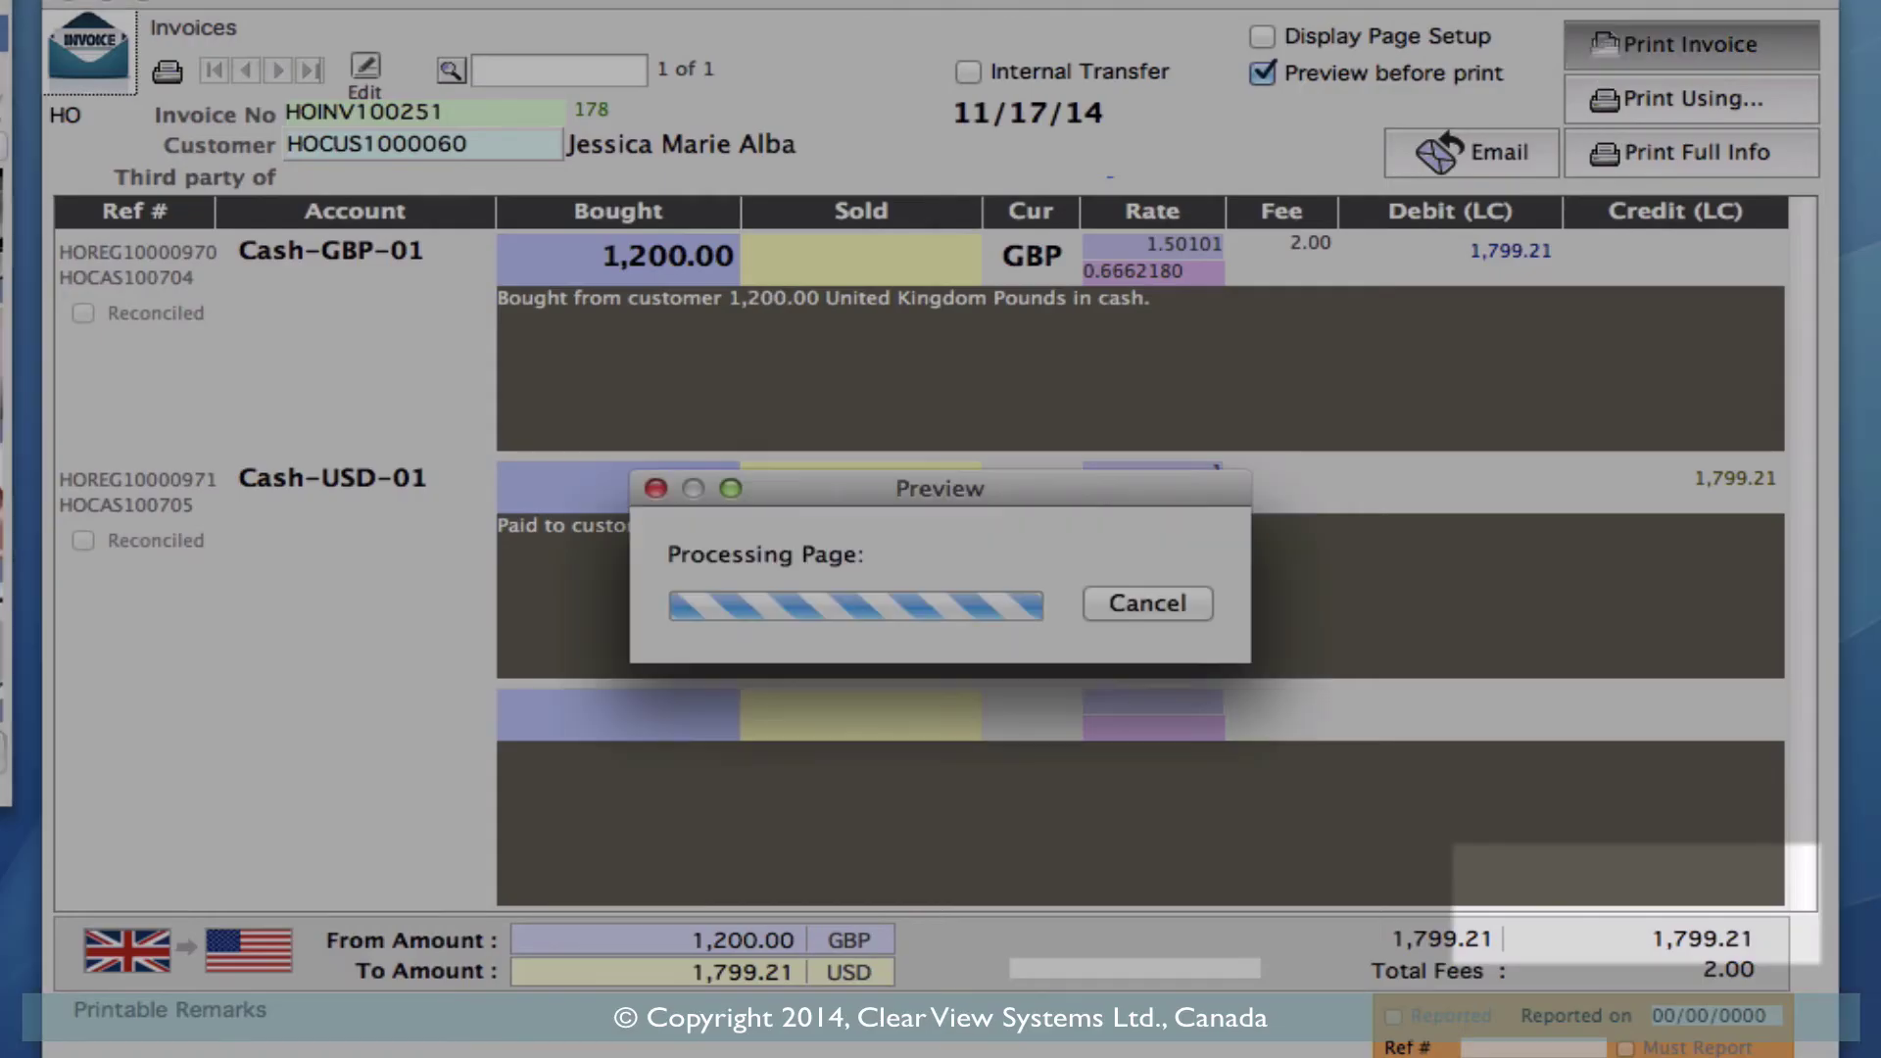